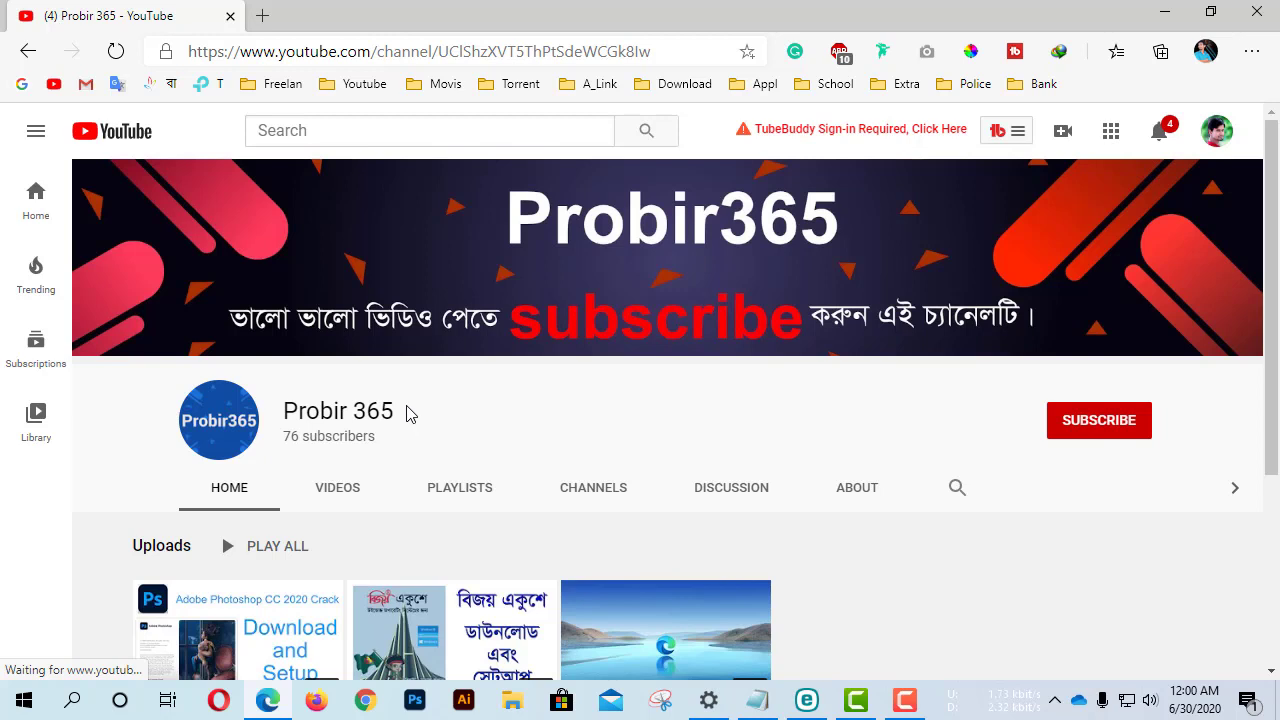
# Subscribe to the Probir 365 channel and set its notification preference.
pyautogui.moveTo(406, 414); pyautogui.dragTo(284, 411)
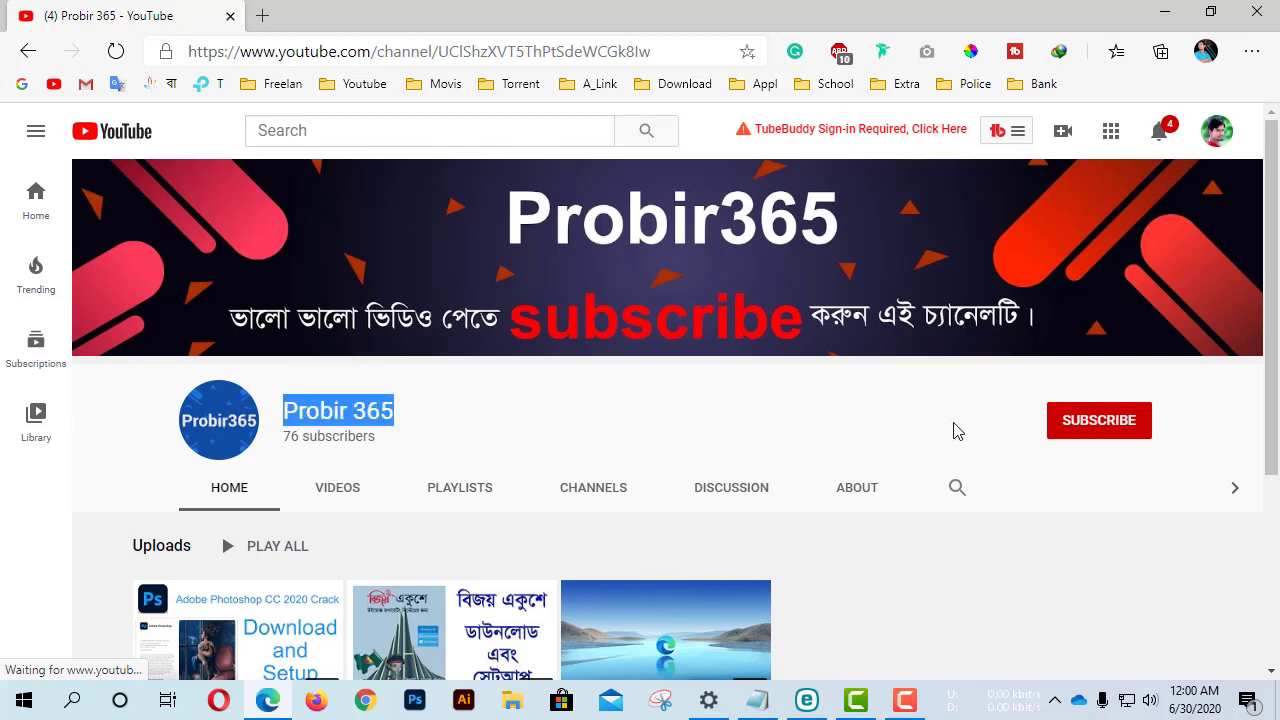
pyautogui.click(1115, 427)
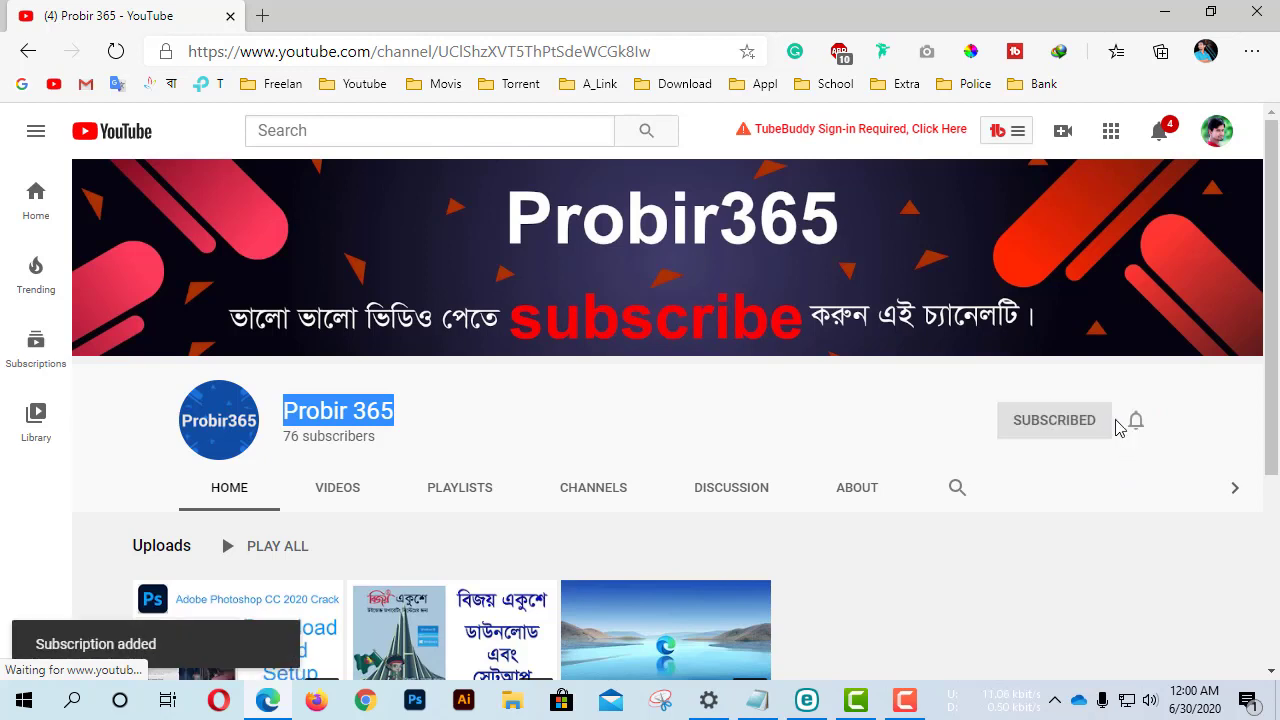
pyautogui.click(1138, 425)
pyautogui.click(1100, 470)
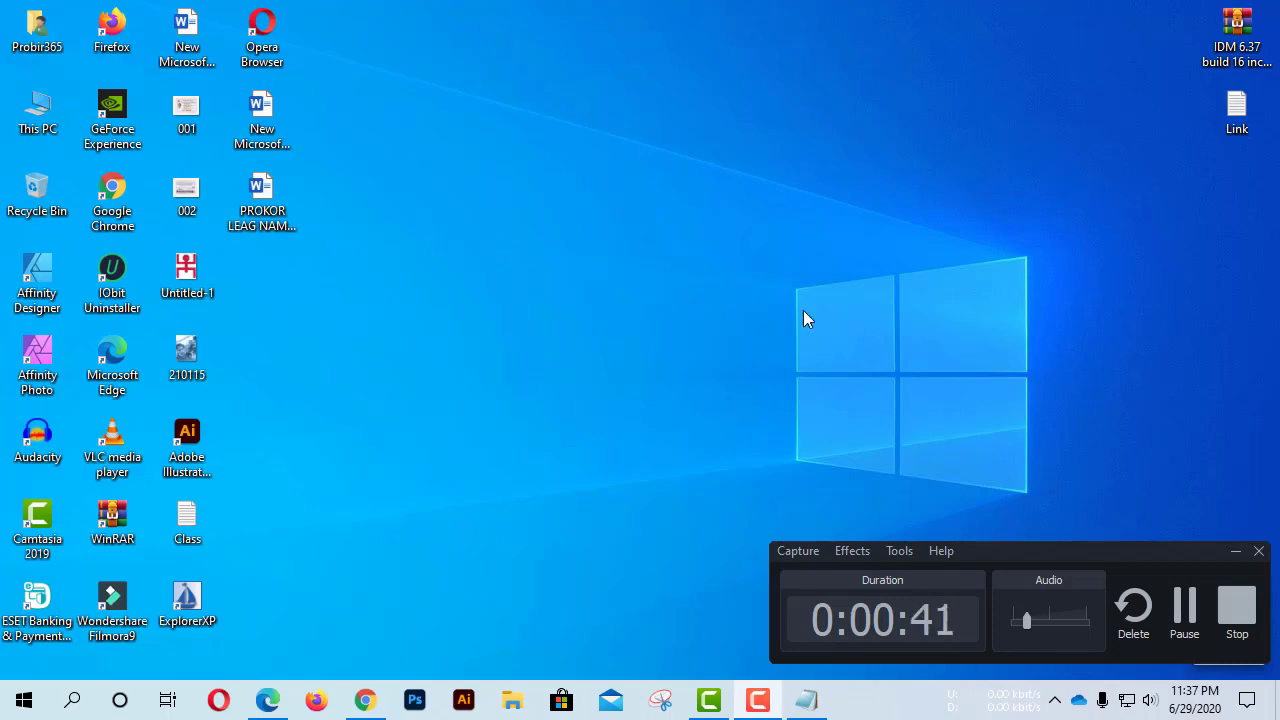
# Minimize the screen recorder and copy the crackingpatching.com address from the Link note.
pyautogui.click(1236, 551)
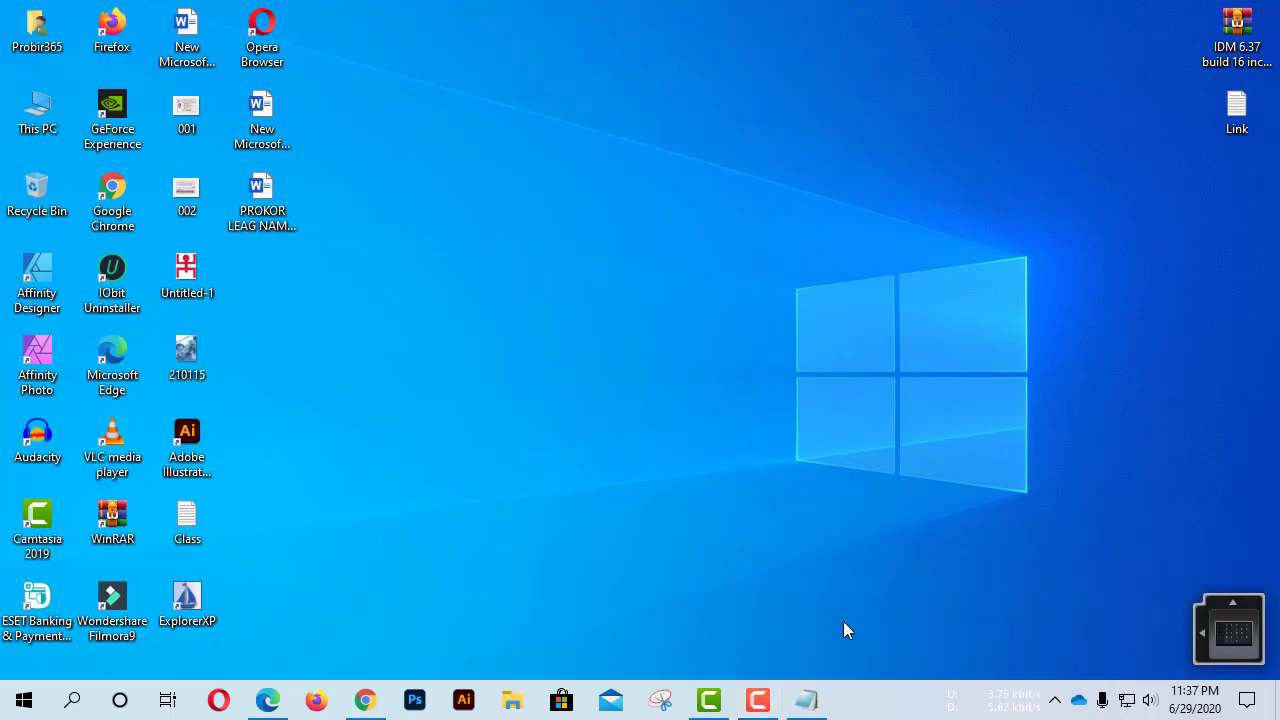
pyautogui.click(806, 700)
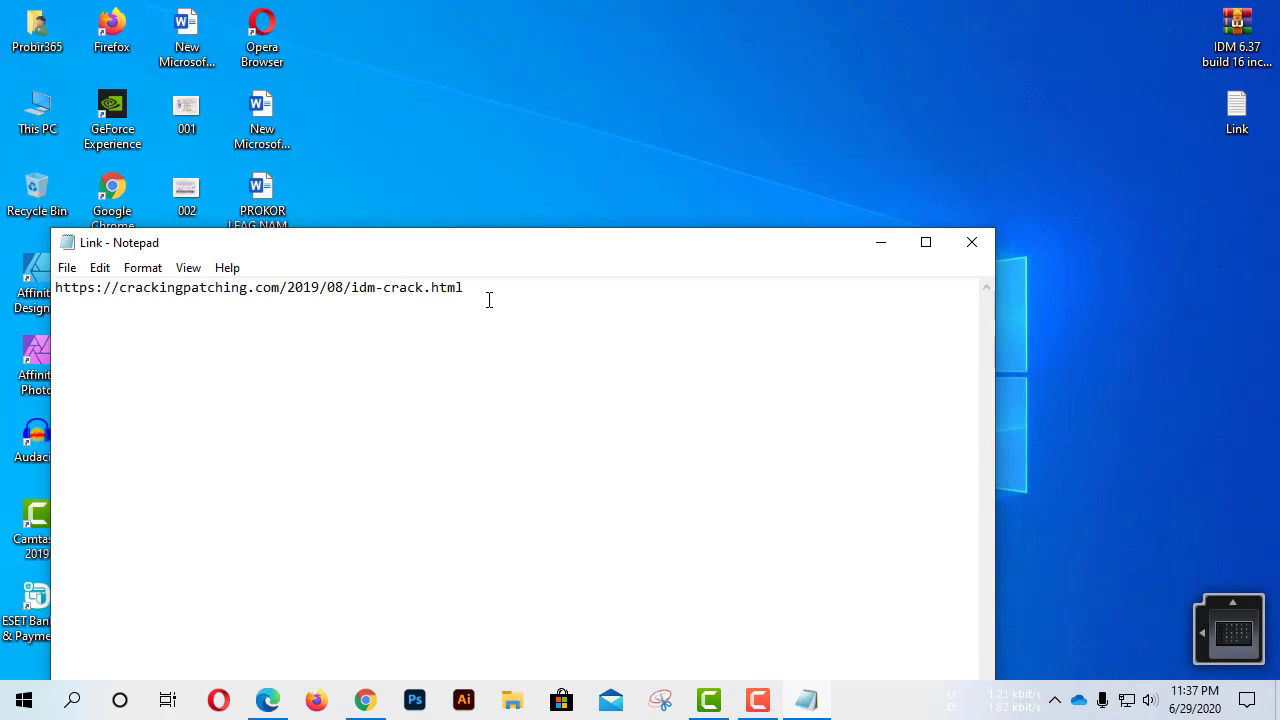
pyautogui.moveTo(490, 287); pyautogui.dragTo(48, 288)
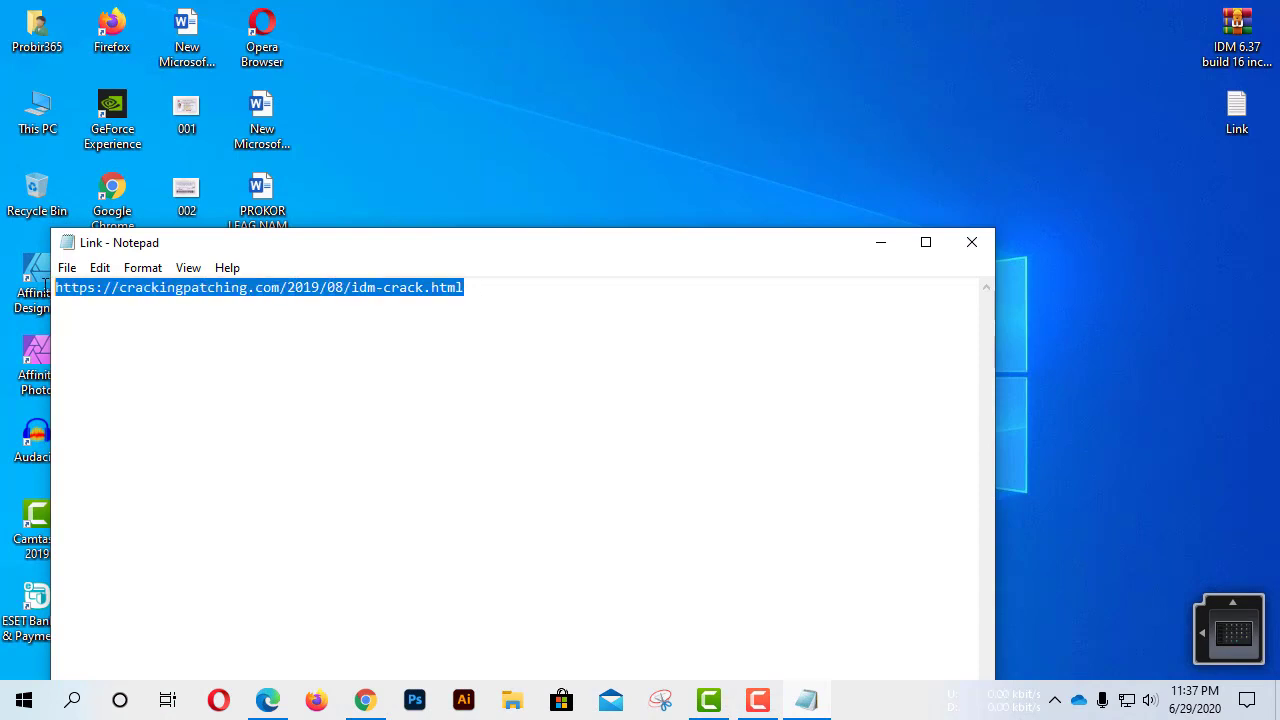
pyautogui.rightClick(200, 300)
pyautogui.click(281, 360)
# Switch to Chrome and load the copied address crackingpatching.com/2019/08/idm-crack.html.
pyautogui.click(365, 700)
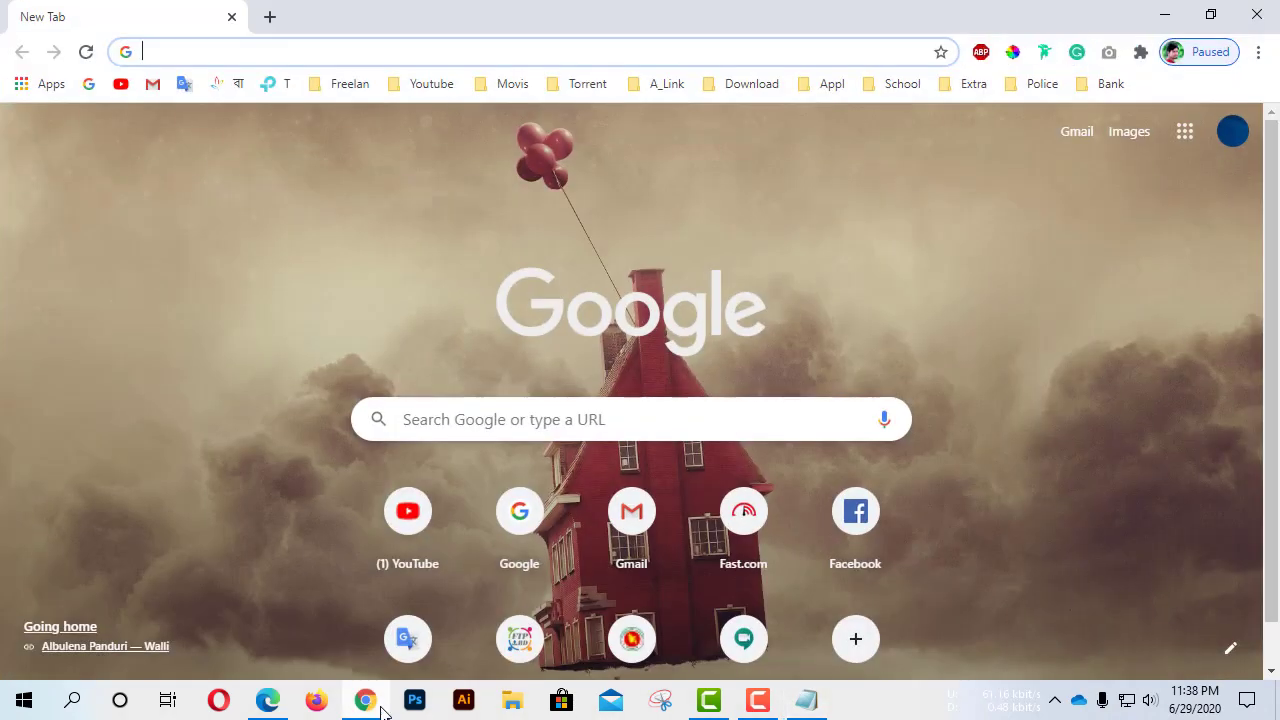
pyautogui.rightClick(254, 47)
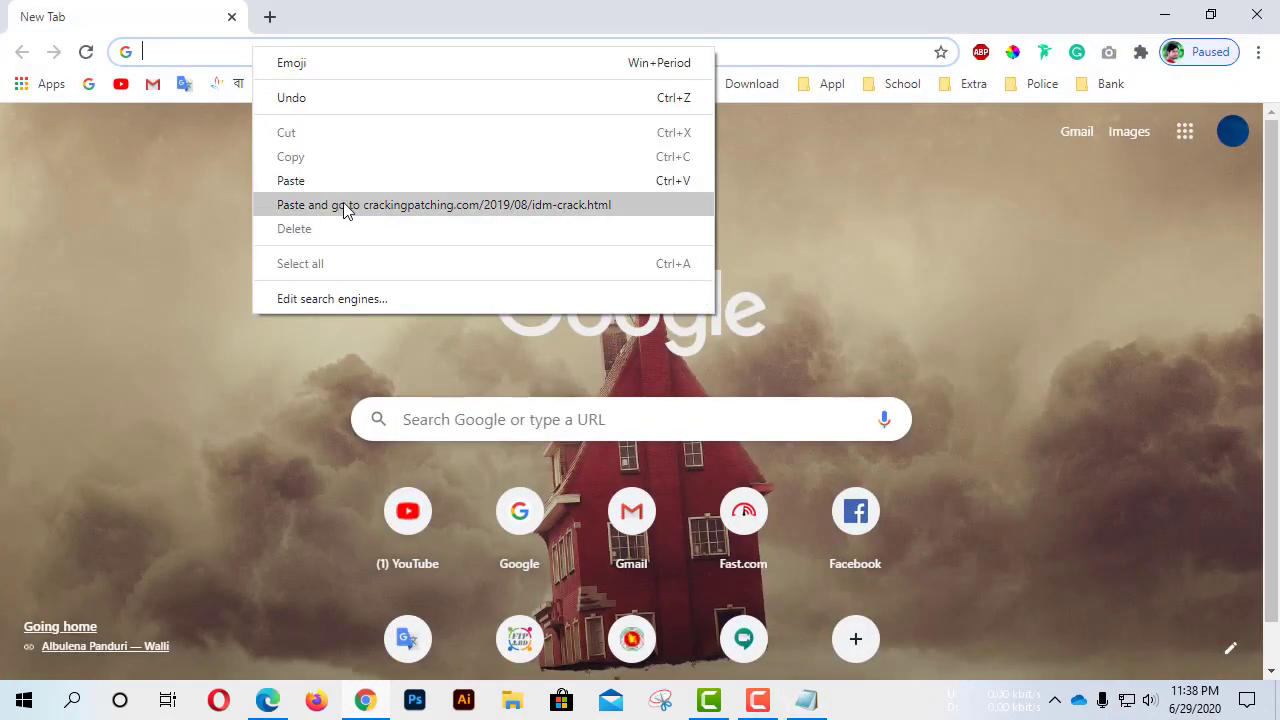
pyautogui.click(291, 181)
pyautogui.press('Return')
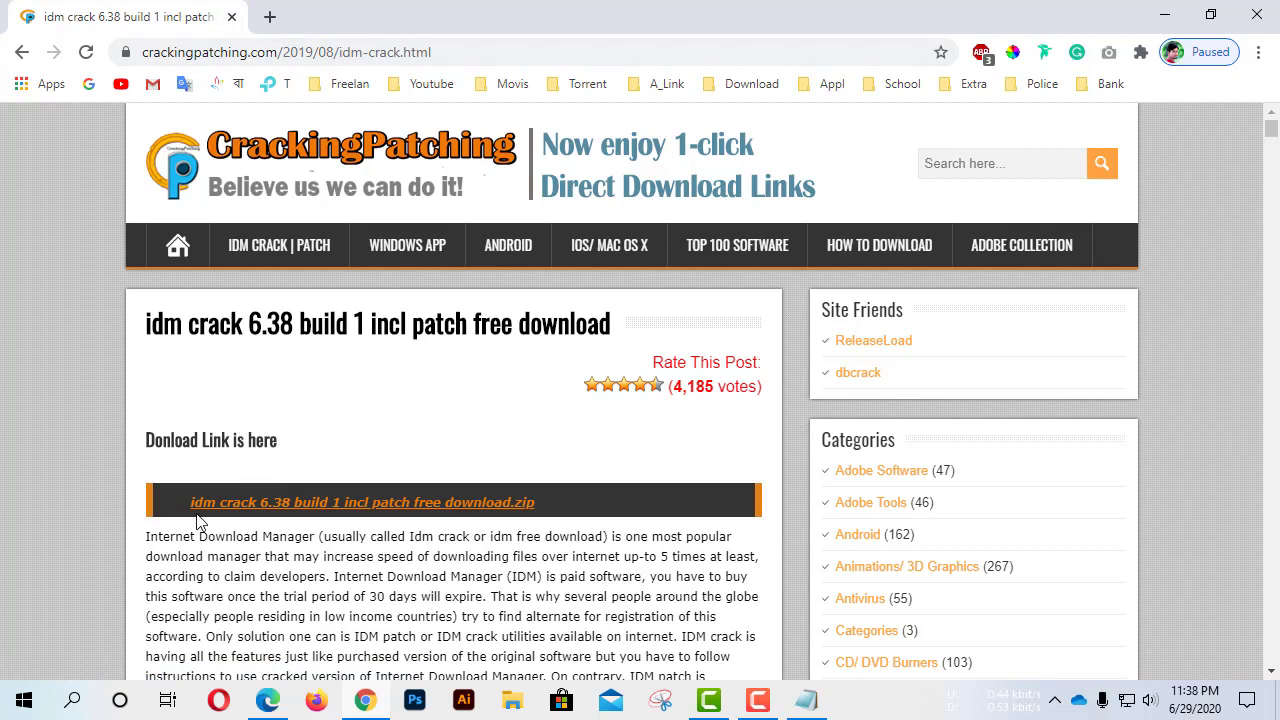
# Start downloading the 14.23 MB IDM 6.38 build 1 zip through the page's download link and cancel the transfer.
pyautogui.click(353, 508)
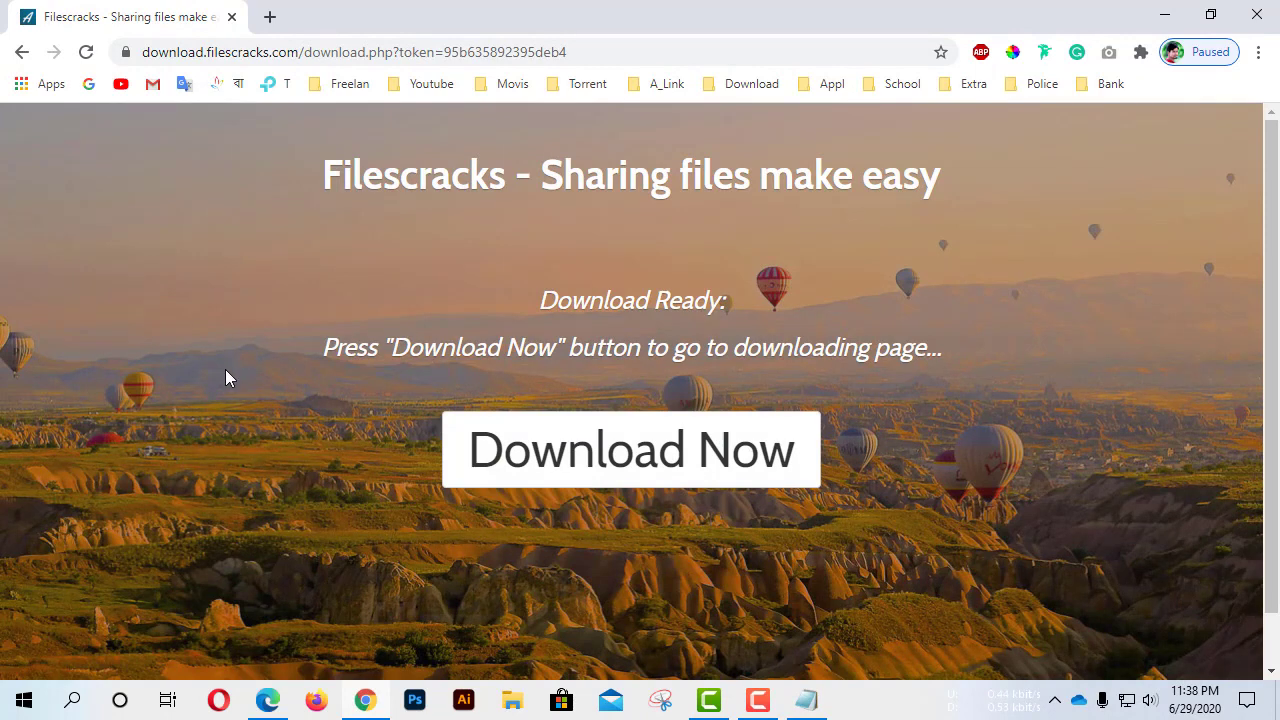
pyautogui.click(710, 458)
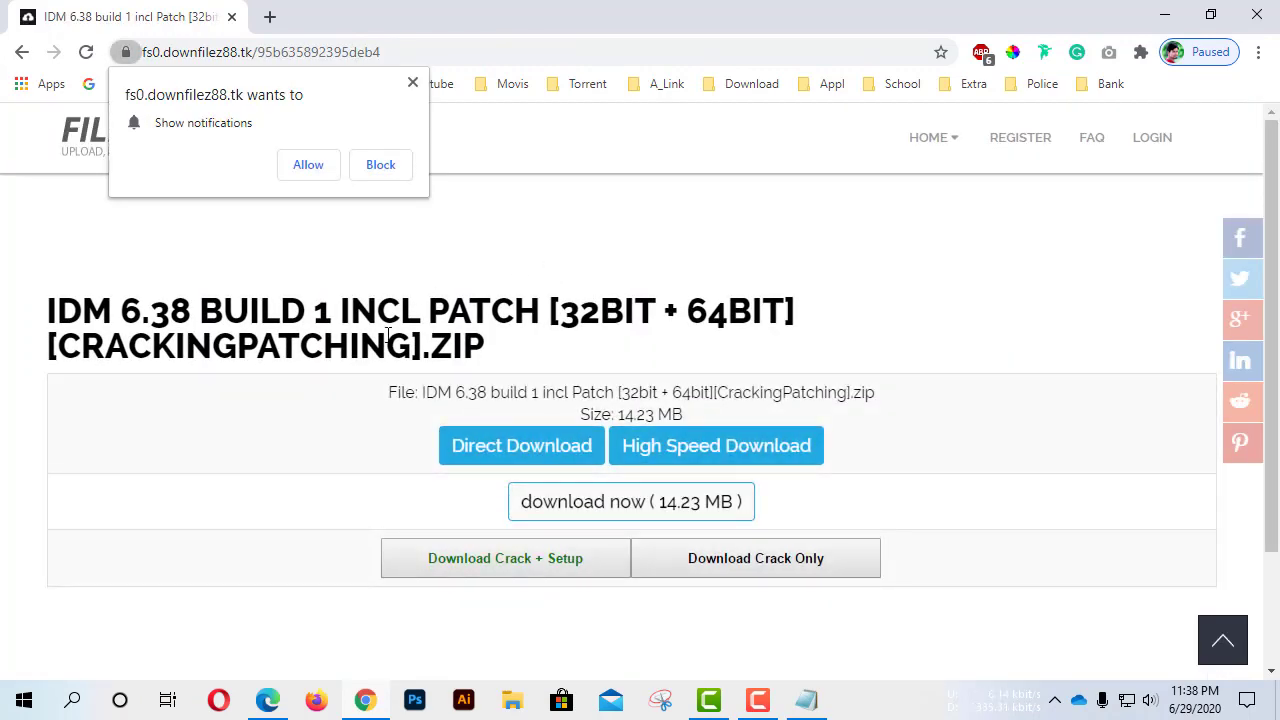
pyautogui.click(712, 508)
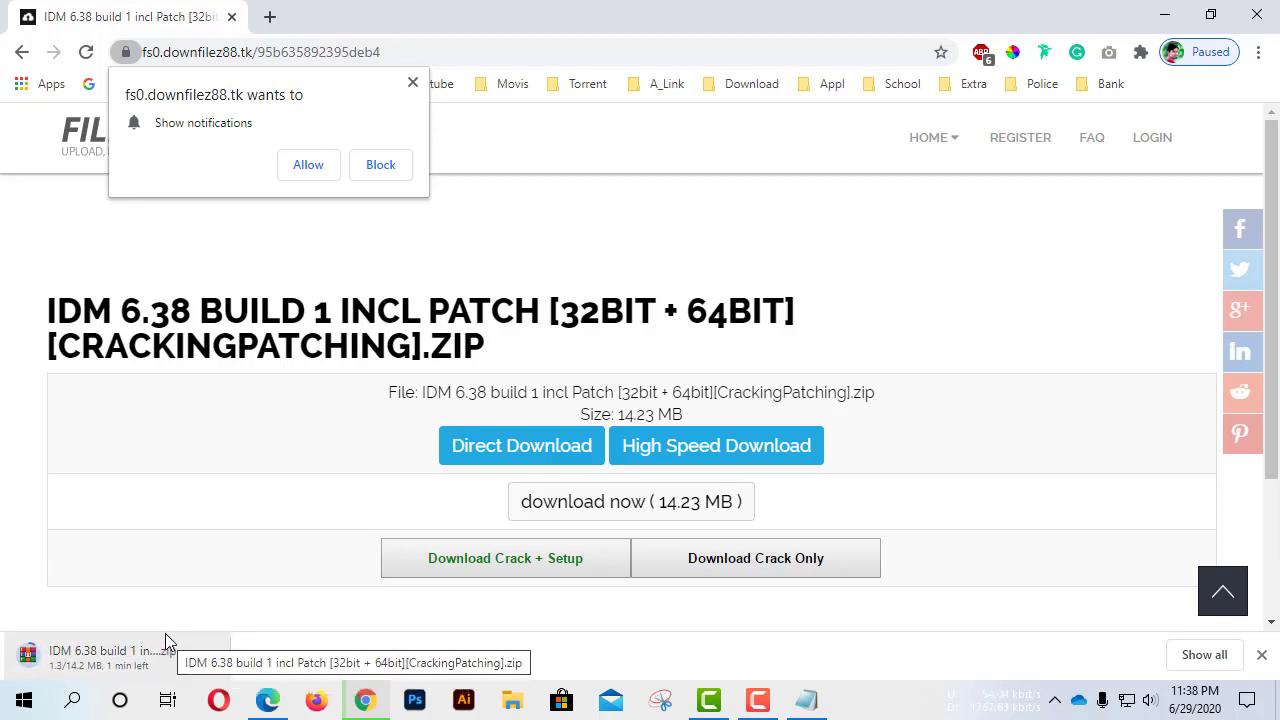
pyautogui.rightClick(110, 655)
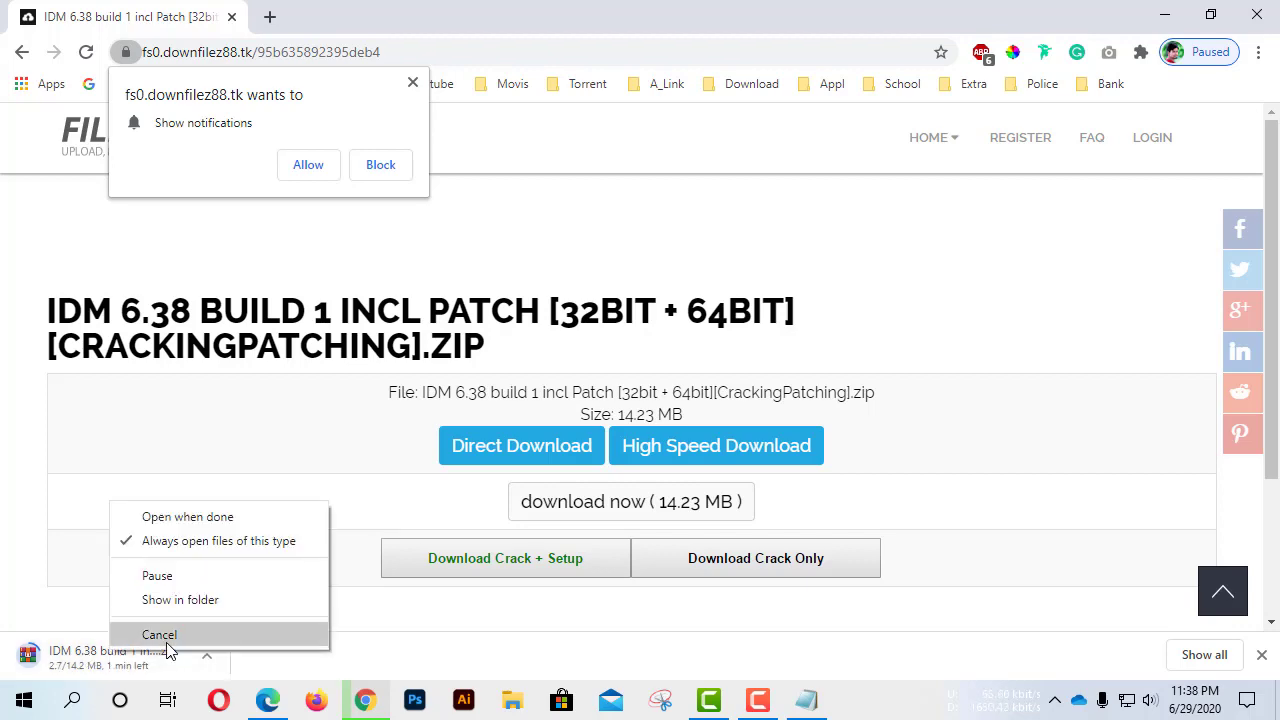
pyautogui.click(150, 634)
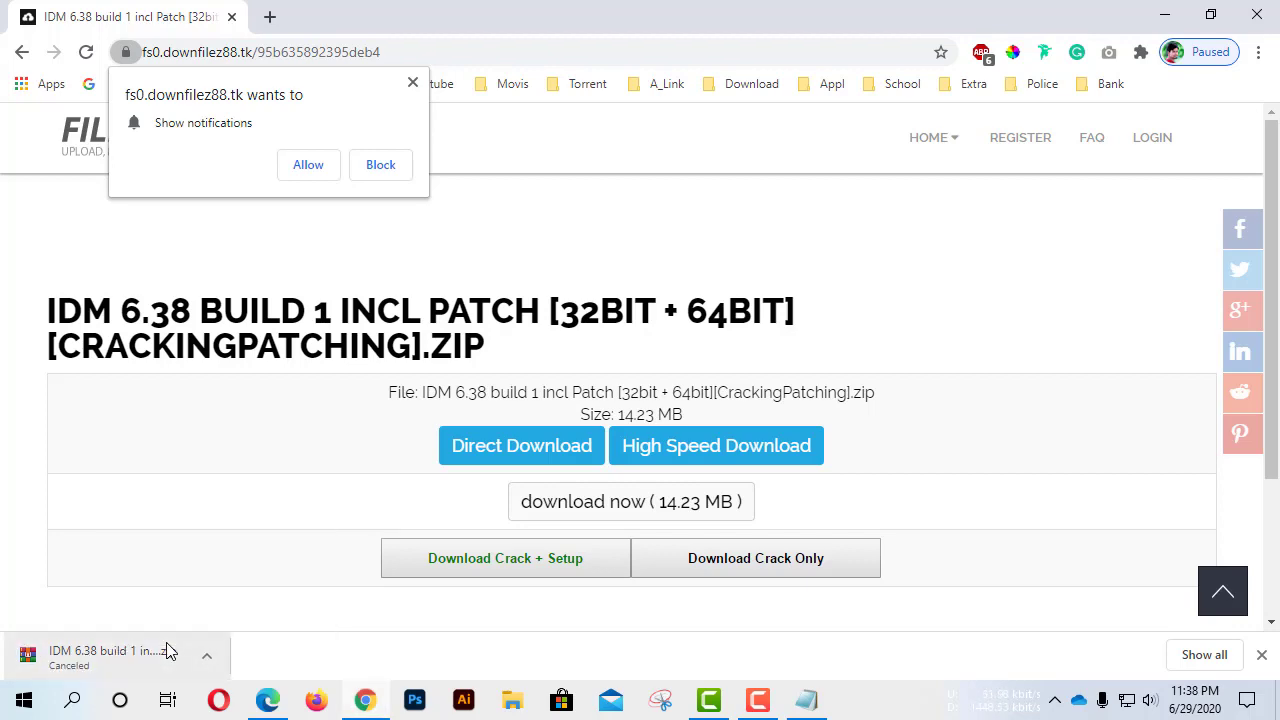
# Minimize the browser and the Link note, and move the IDM 6.37 build 16 archive away from the desktop's edge.
pyautogui.click(1170, 15)
pyautogui.click(890, 240)
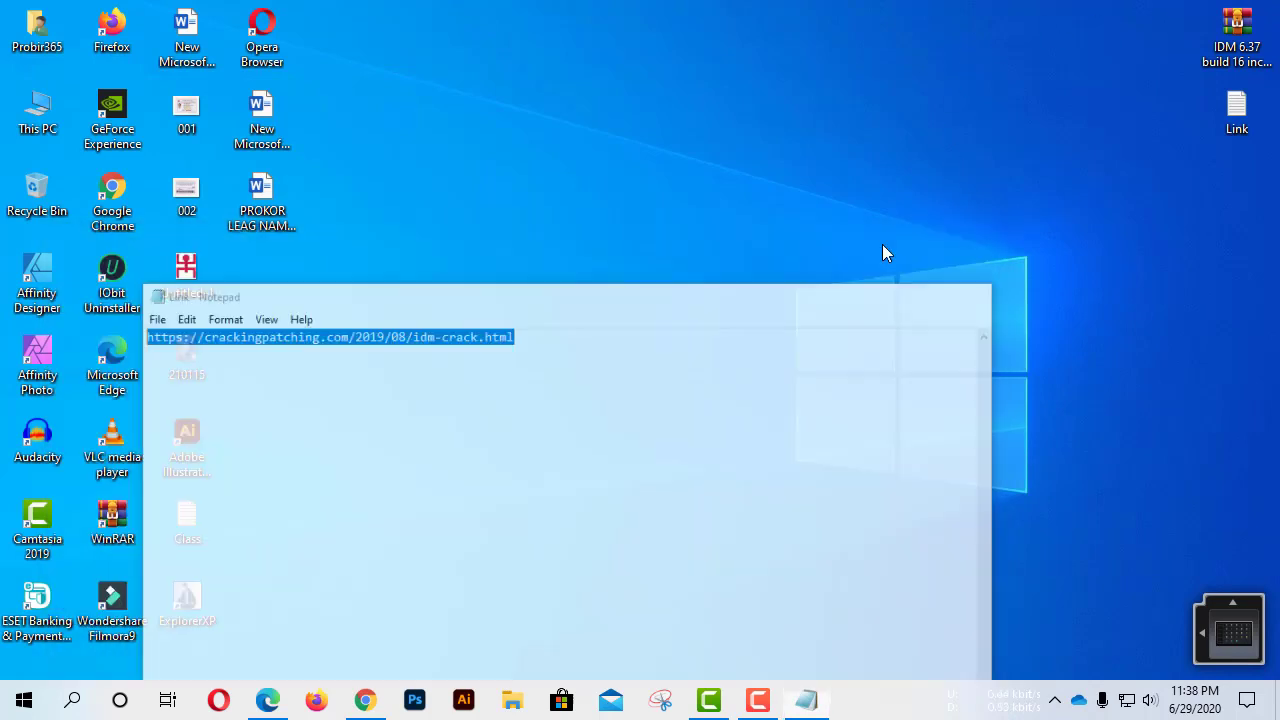
pyautogui.moveTo(1222, 45); pyautogui.dragTo(922, 133)
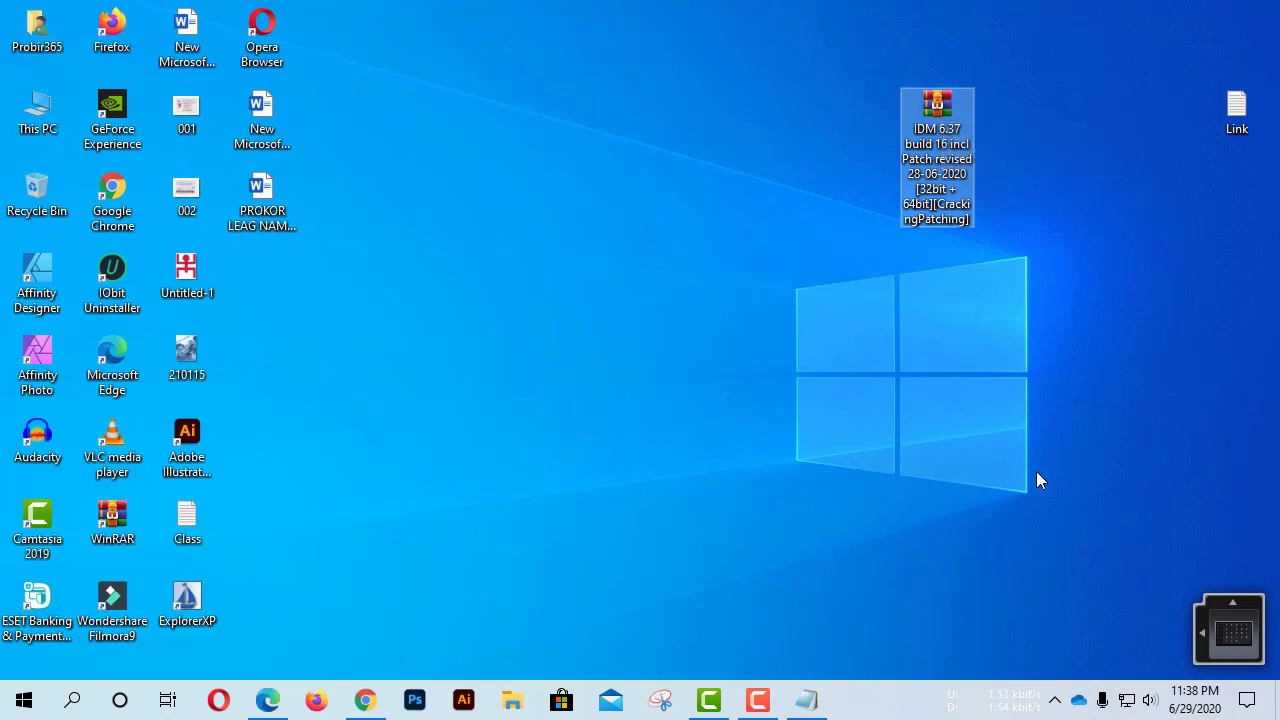
# Pause ESET antivirus and antispyware protection for 10 minutes and minimize the ESET window.
pyautogui.click(1056, 702)
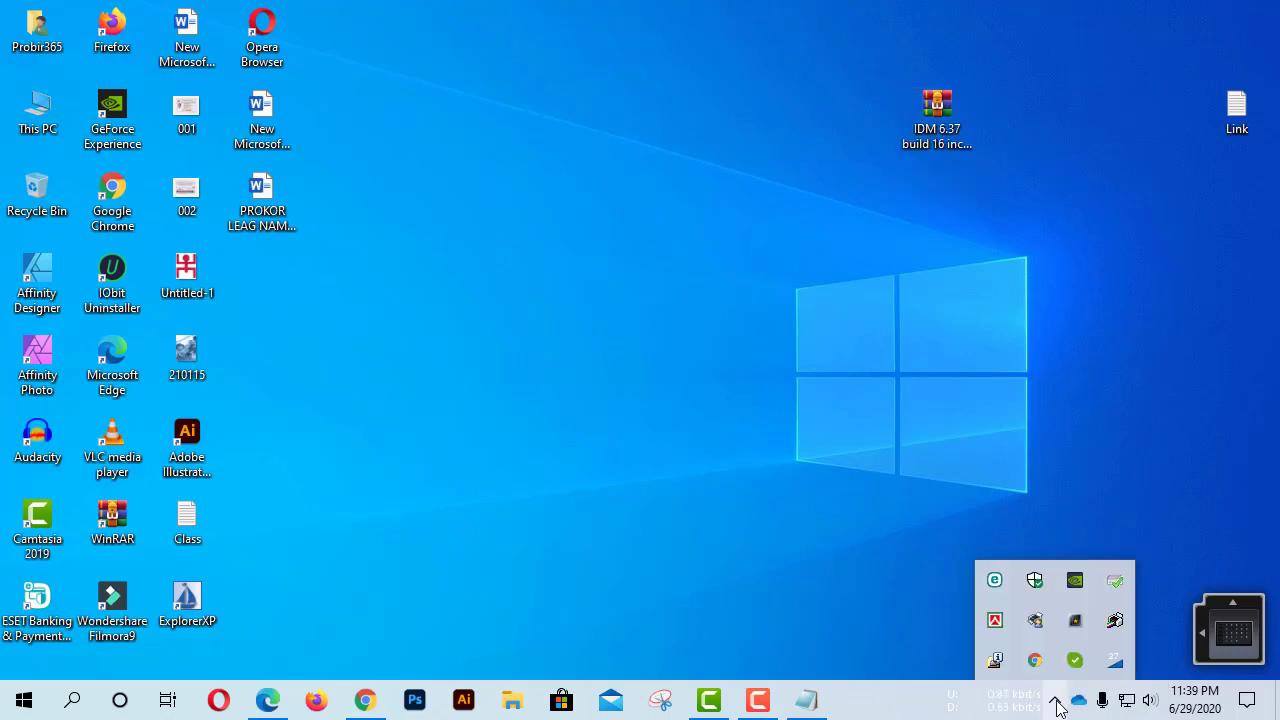
pyautogui.rightClick(995, 581)
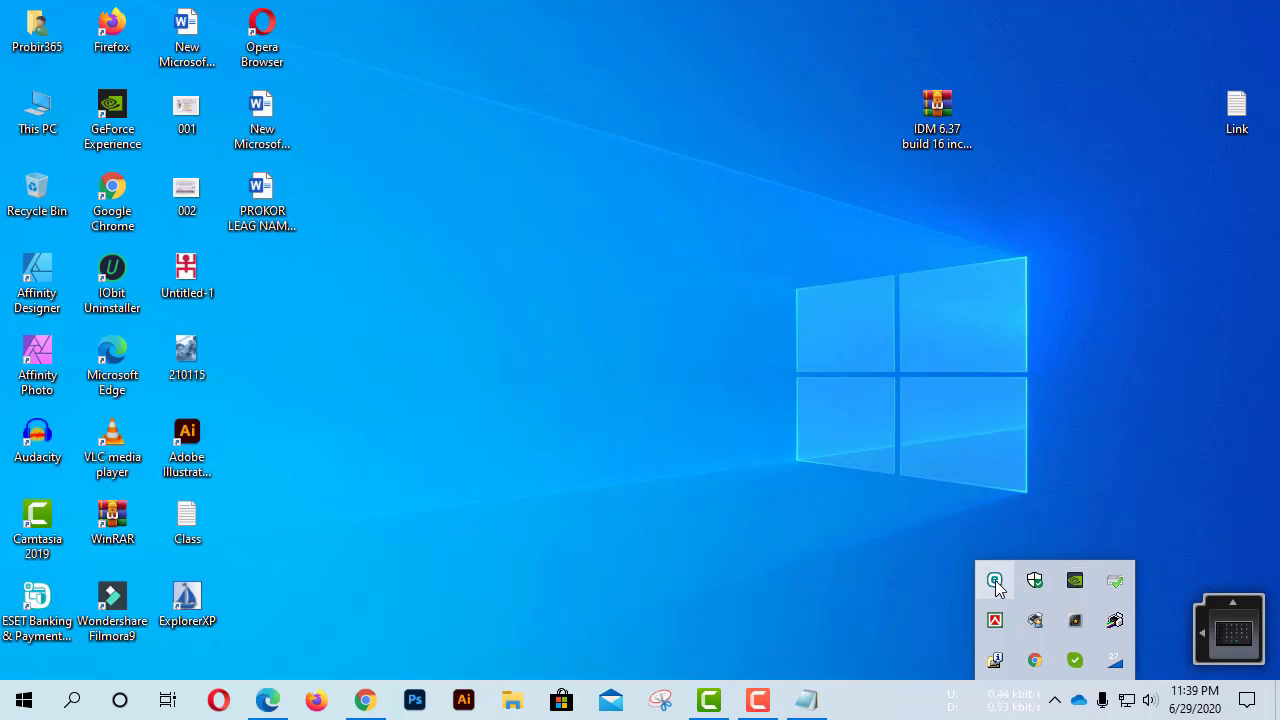
pyautogui.click(1080, 296)
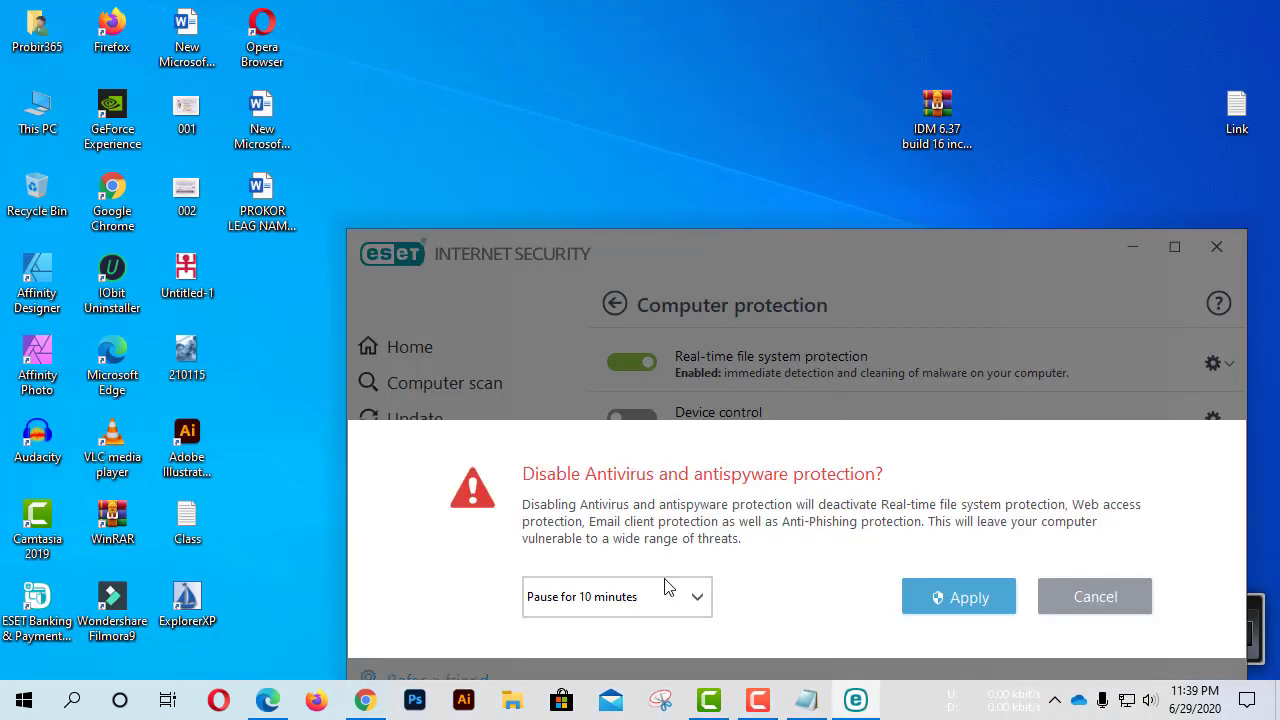
pyautogui.click(965, 598)
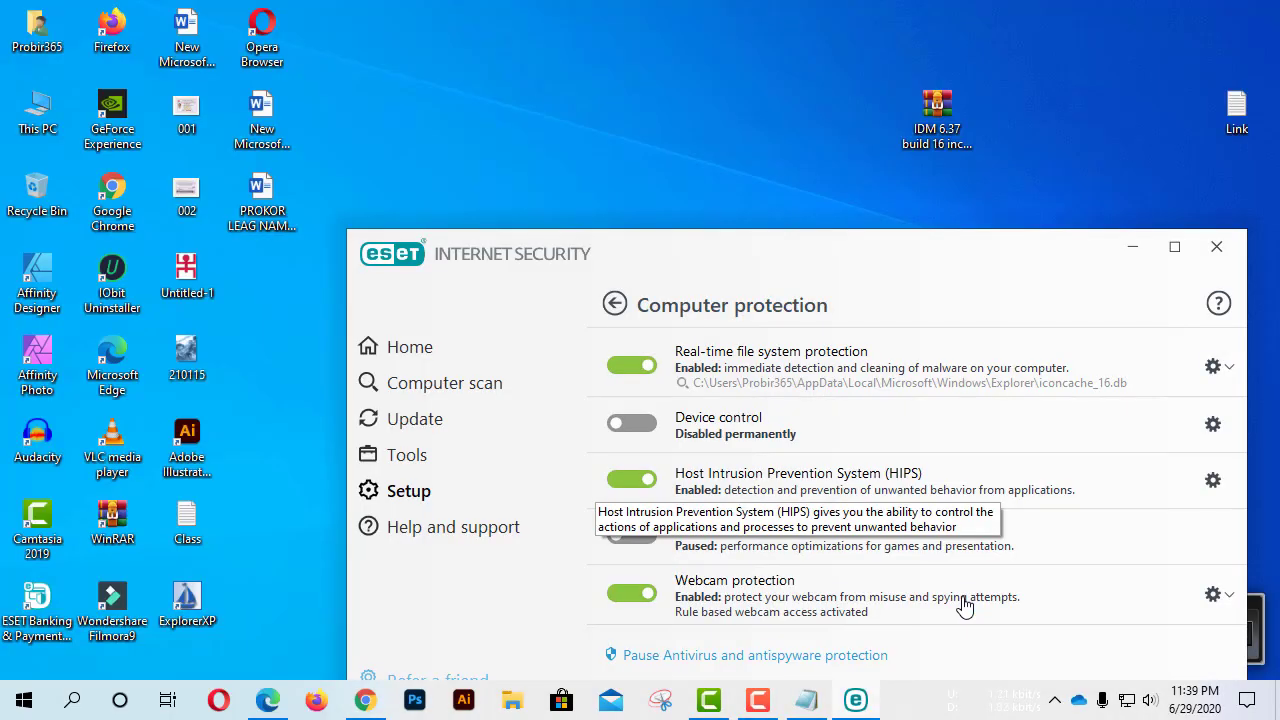
pyautogui.click(1132, 250)
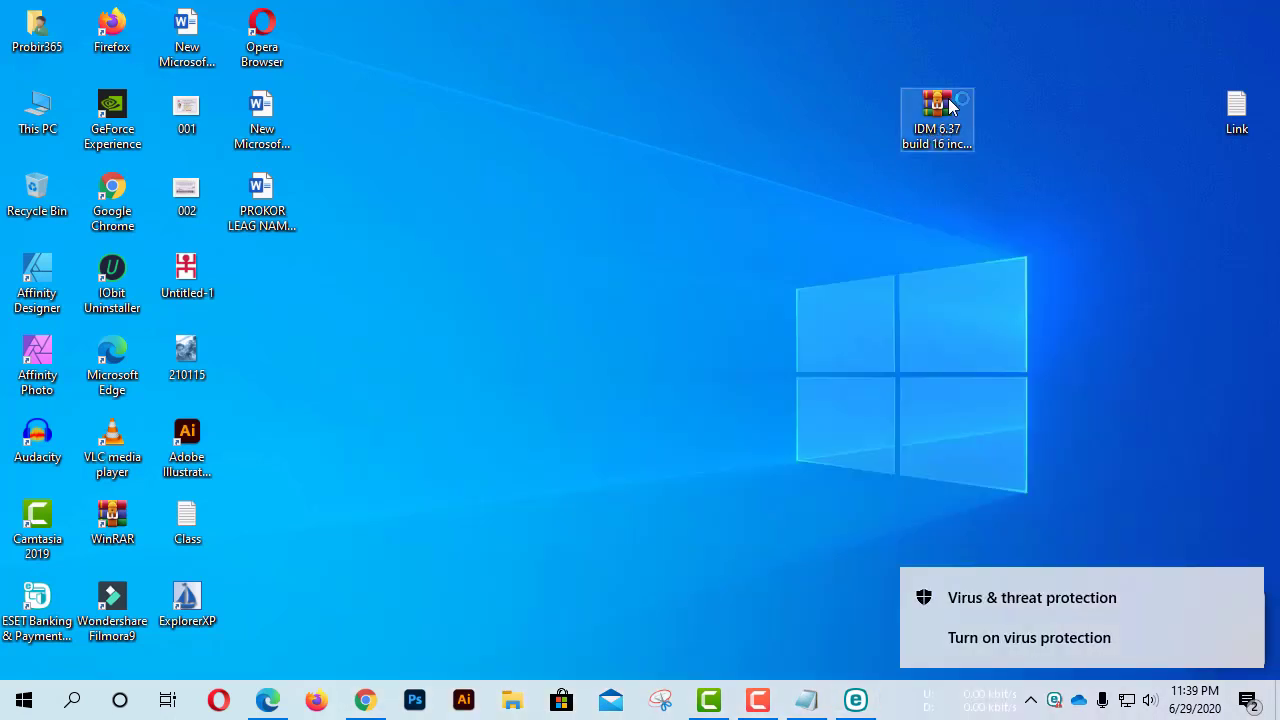
# Extract the IDM 6.37 build 16 archive with WinRAR, using the Desktop as the destination.
pyautogui.rightClick(937, 98)
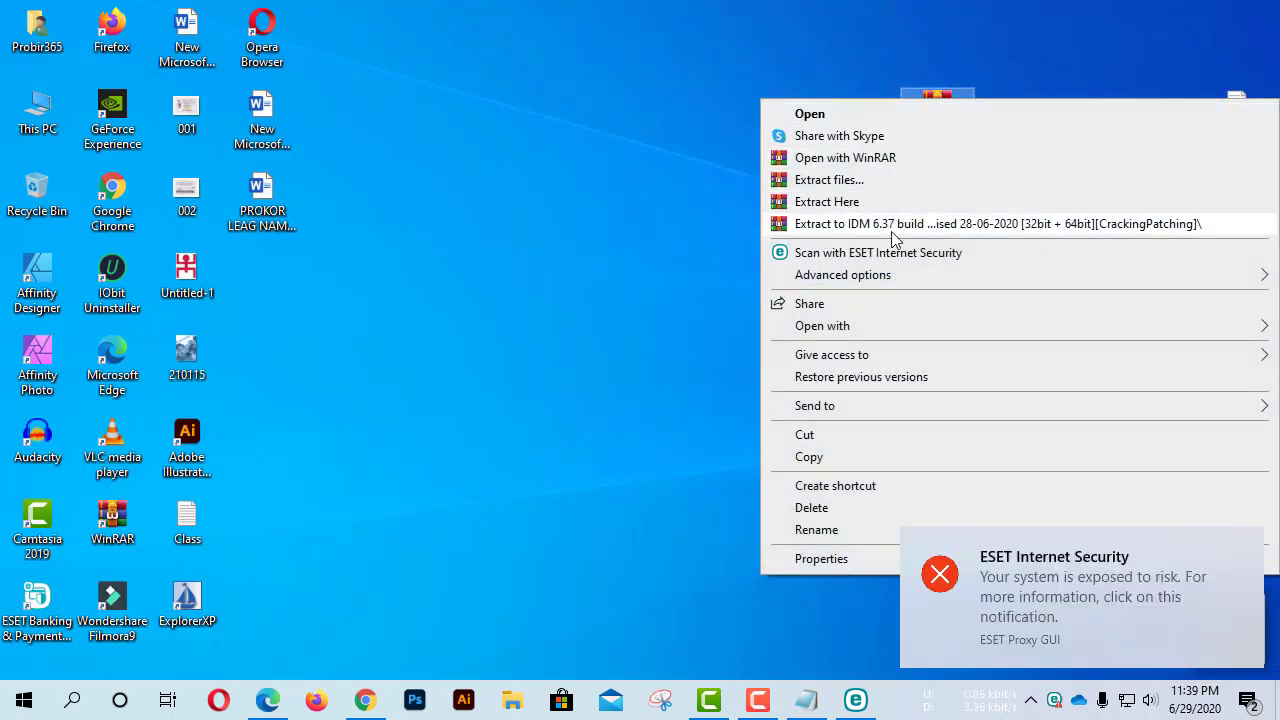
pyautogui.click(880, 182)
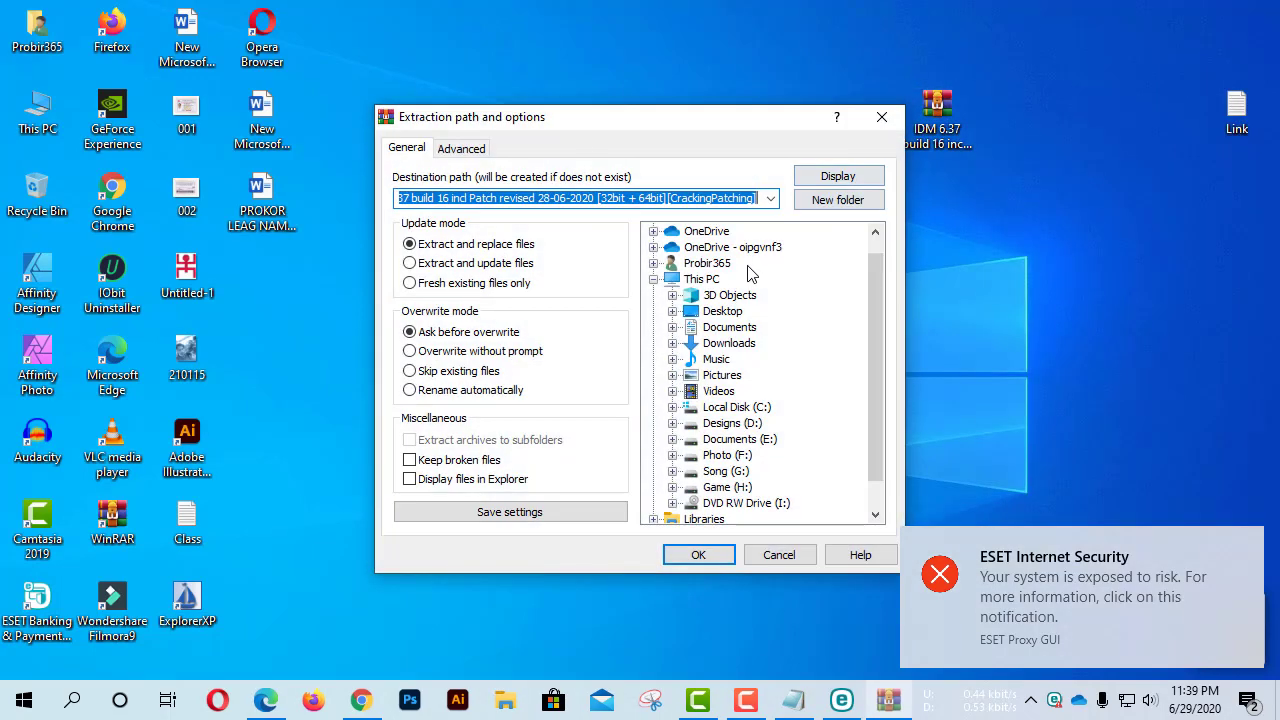
pyautogui.click(690, 231)
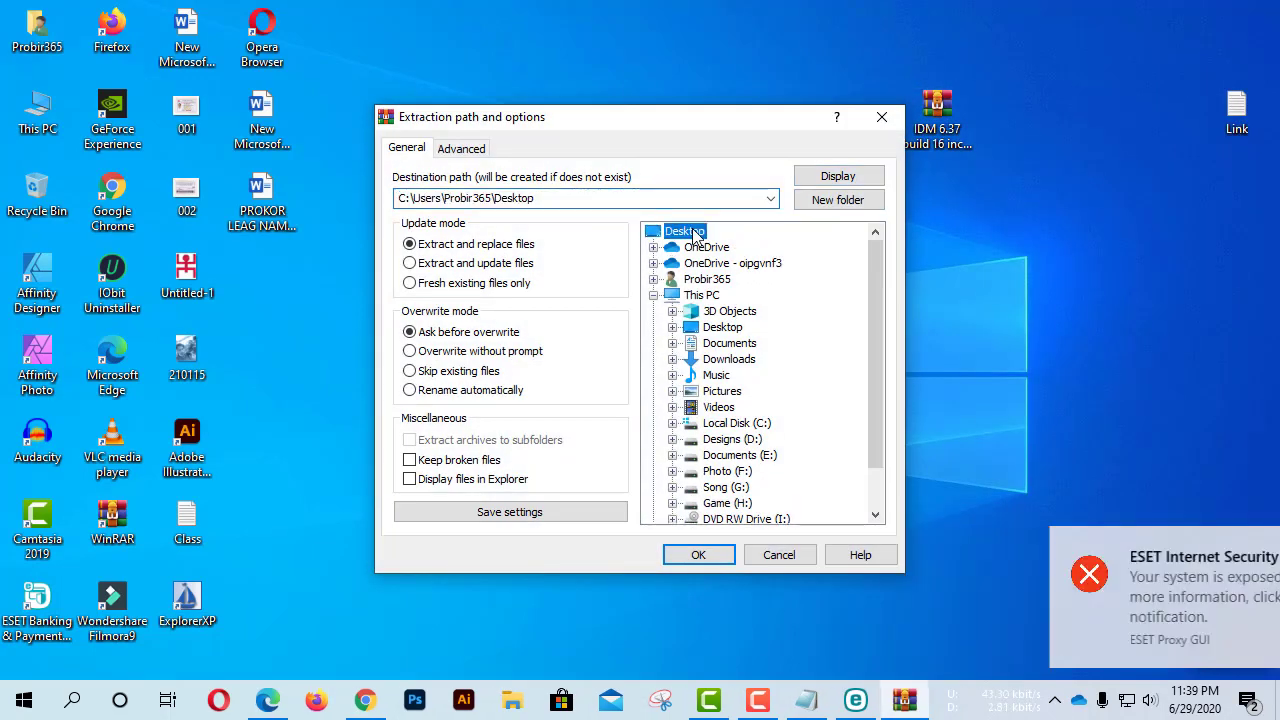
pyautogui.scroll(-1, 797, 380)
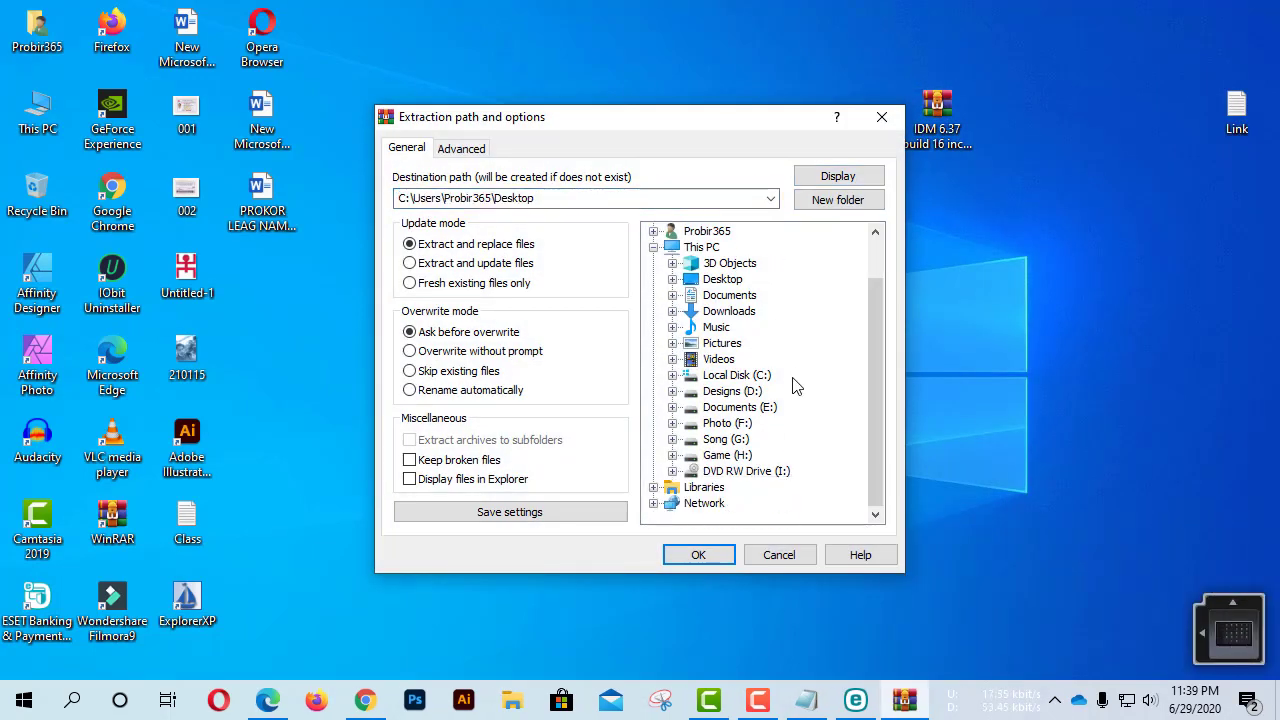
pyautogui.click(836, 200)
pyautogui.click(699, 555)
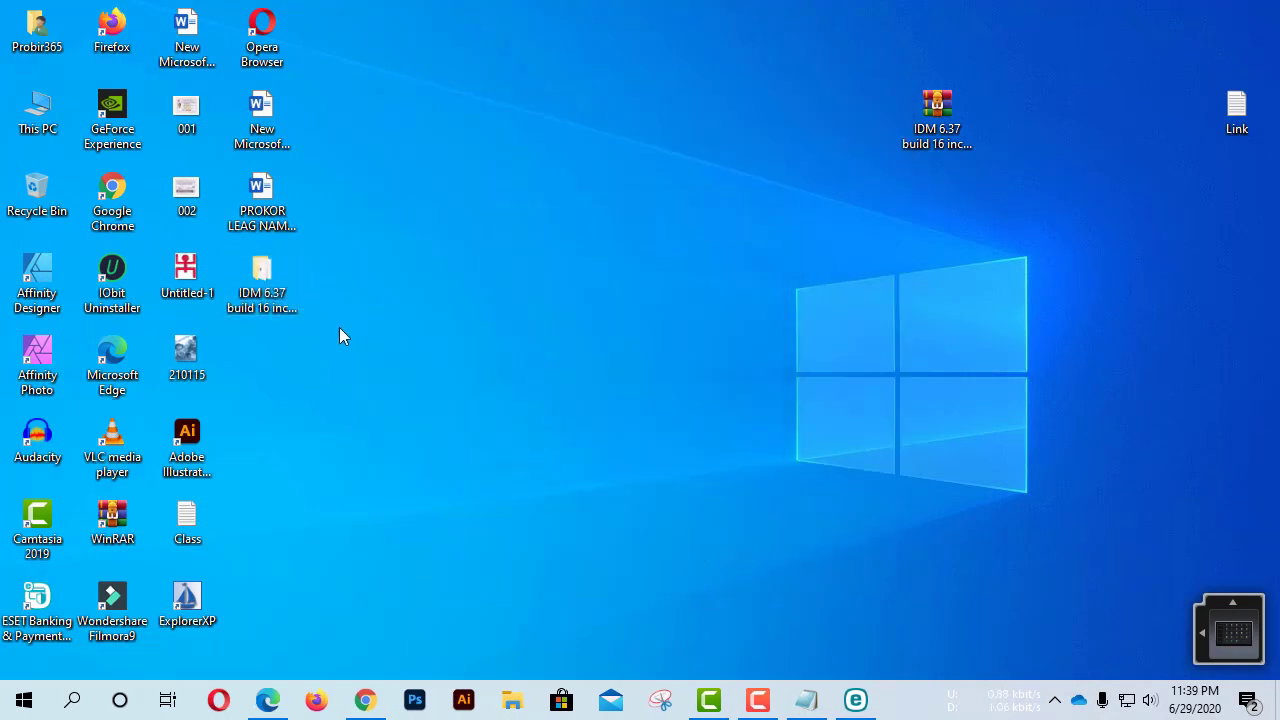
# Open the extracted IDM 6.37 build 16 folder and launch the idman637build16 installer.
pyautogui.doubleClick(269, 267)
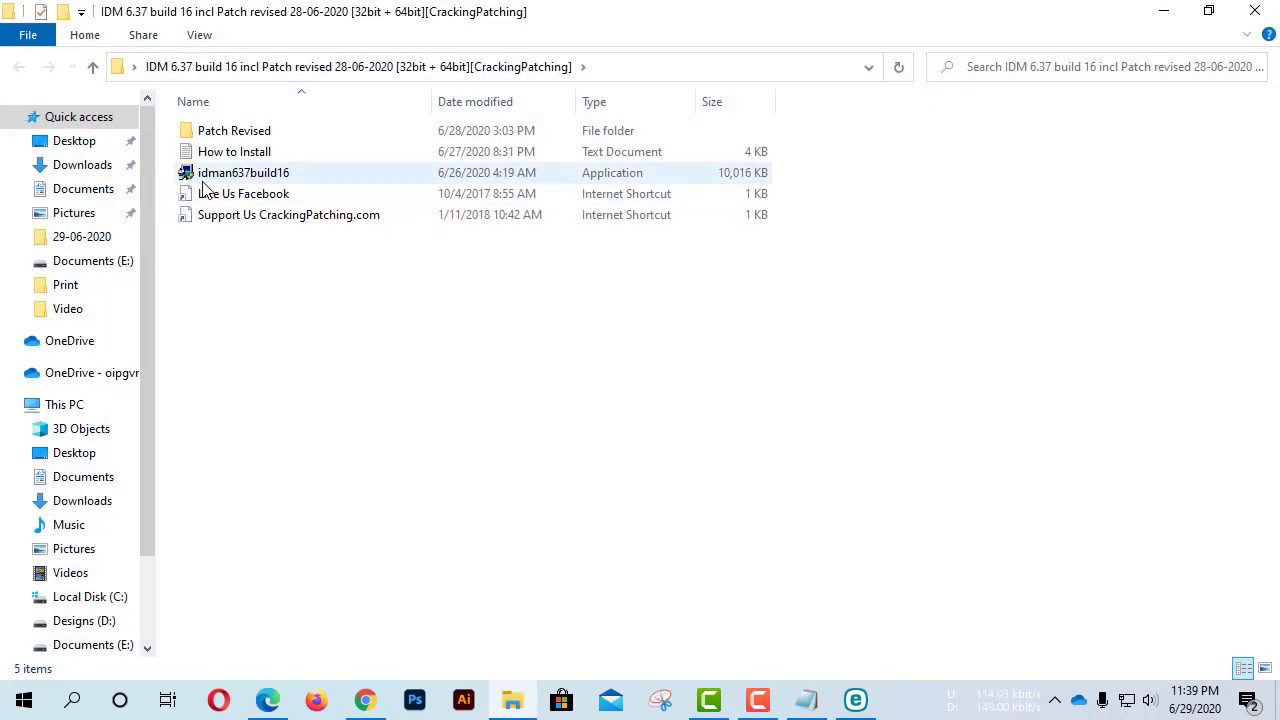
pyautogui.rightClick(274, 178)
pyautogui.click(963, 290)
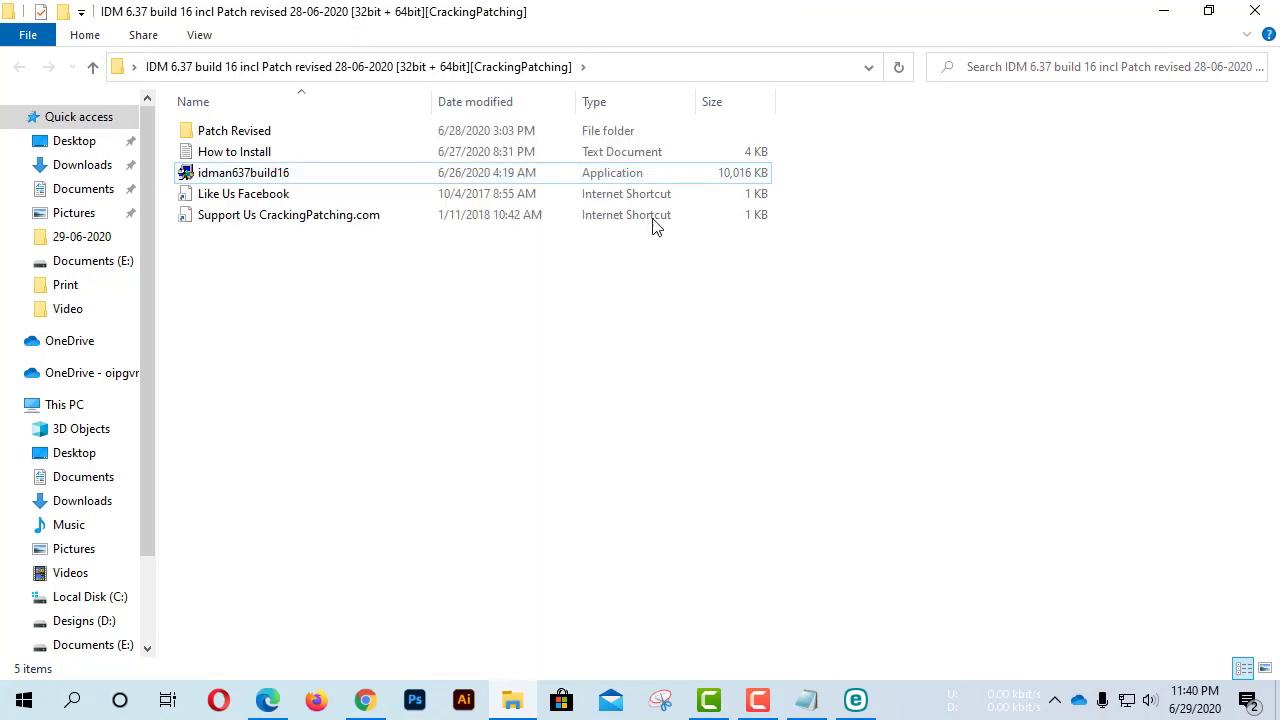
pyautogui.rightClick(285, 180)
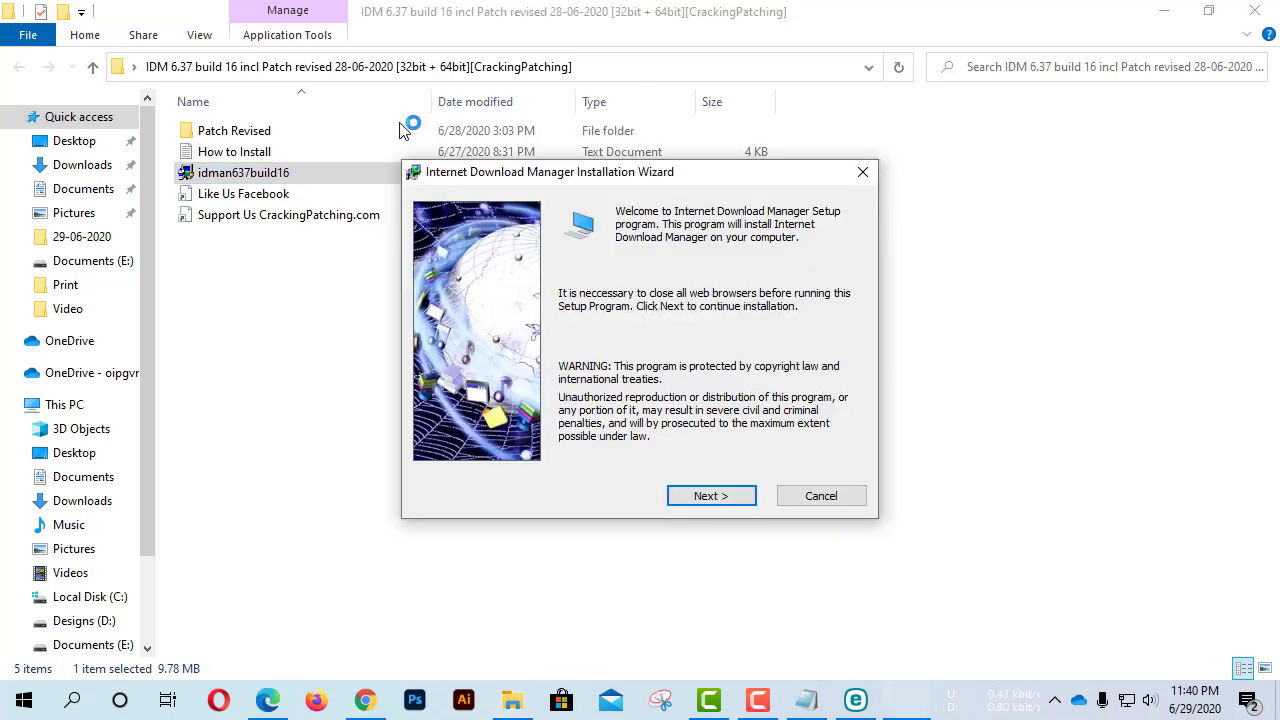
# Accept the license, install Internet Download Manager in the default folder with a desktop icon, and minimize the folder window.
pyautogui.click(724, 496)
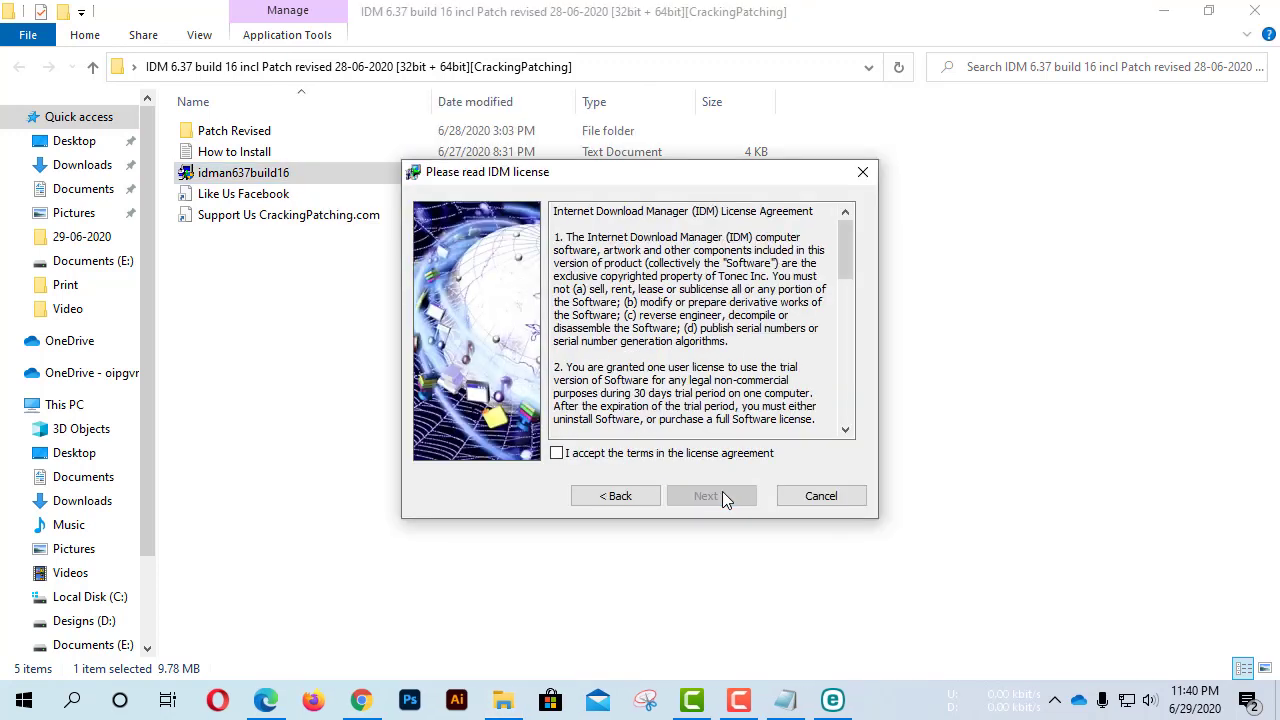
pyautogui.click(557, 453)
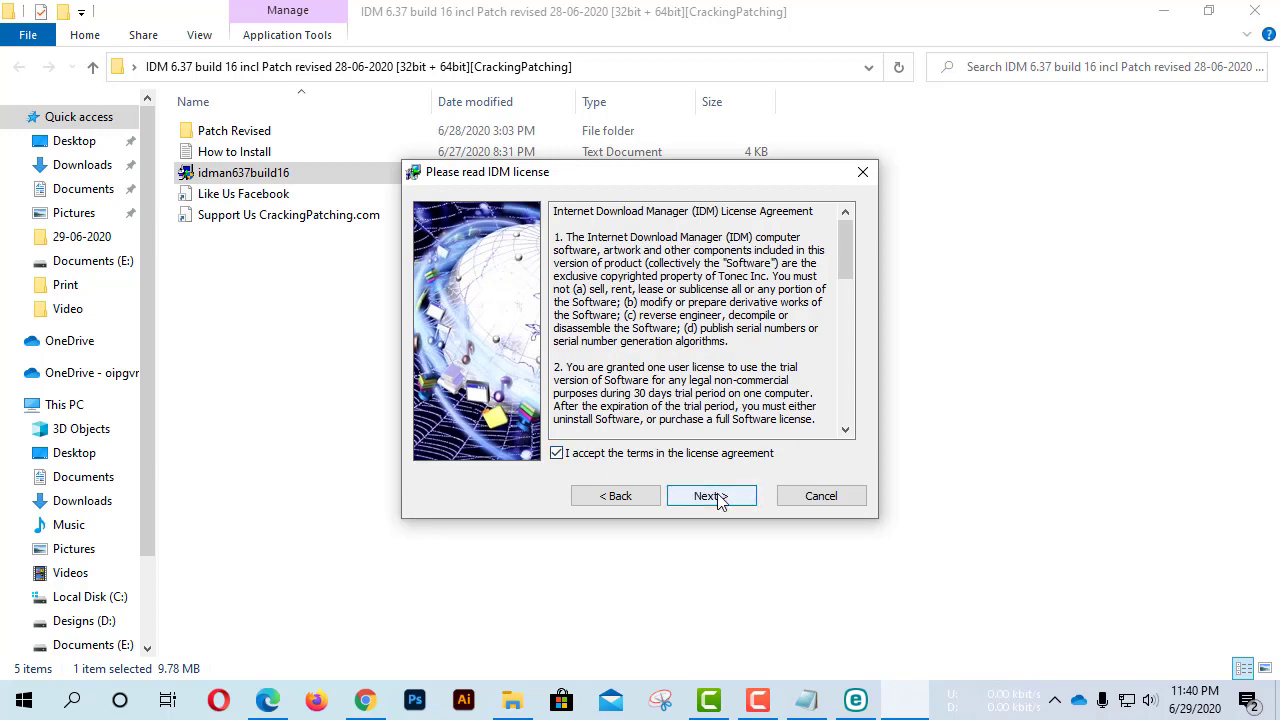
pyautogui.click(718, 497)
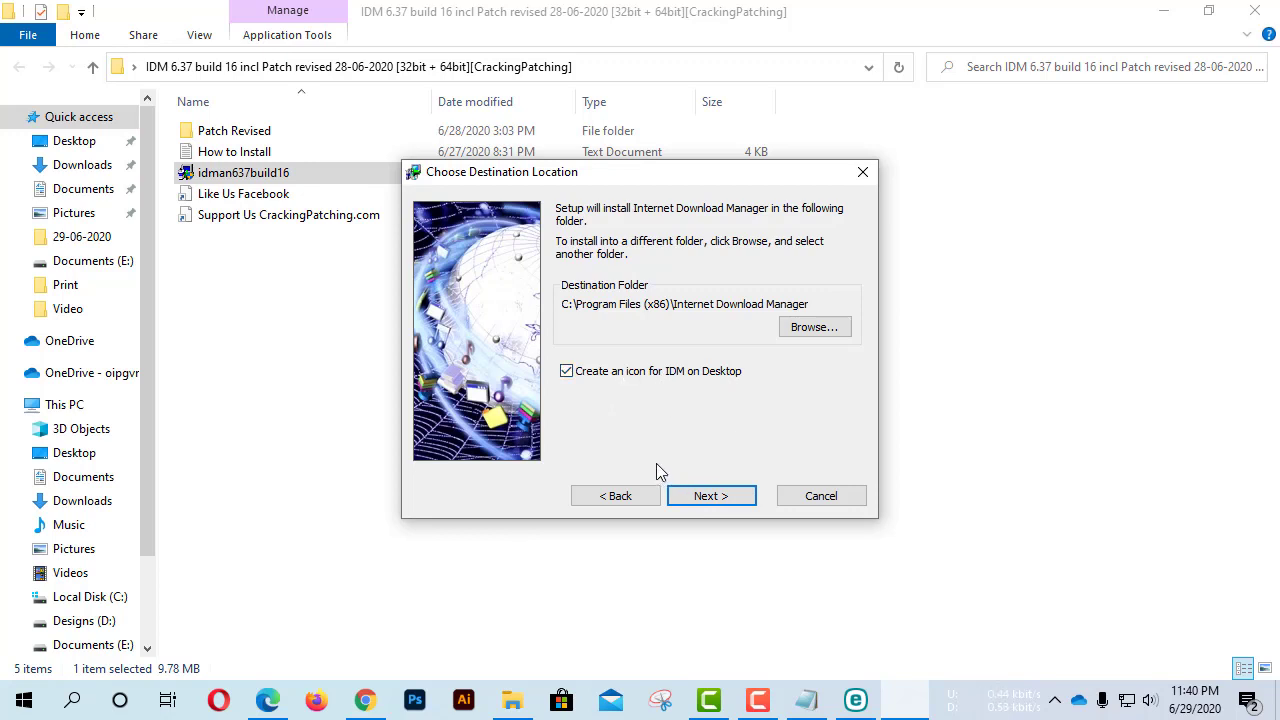
pyautogui.click(718, 500)
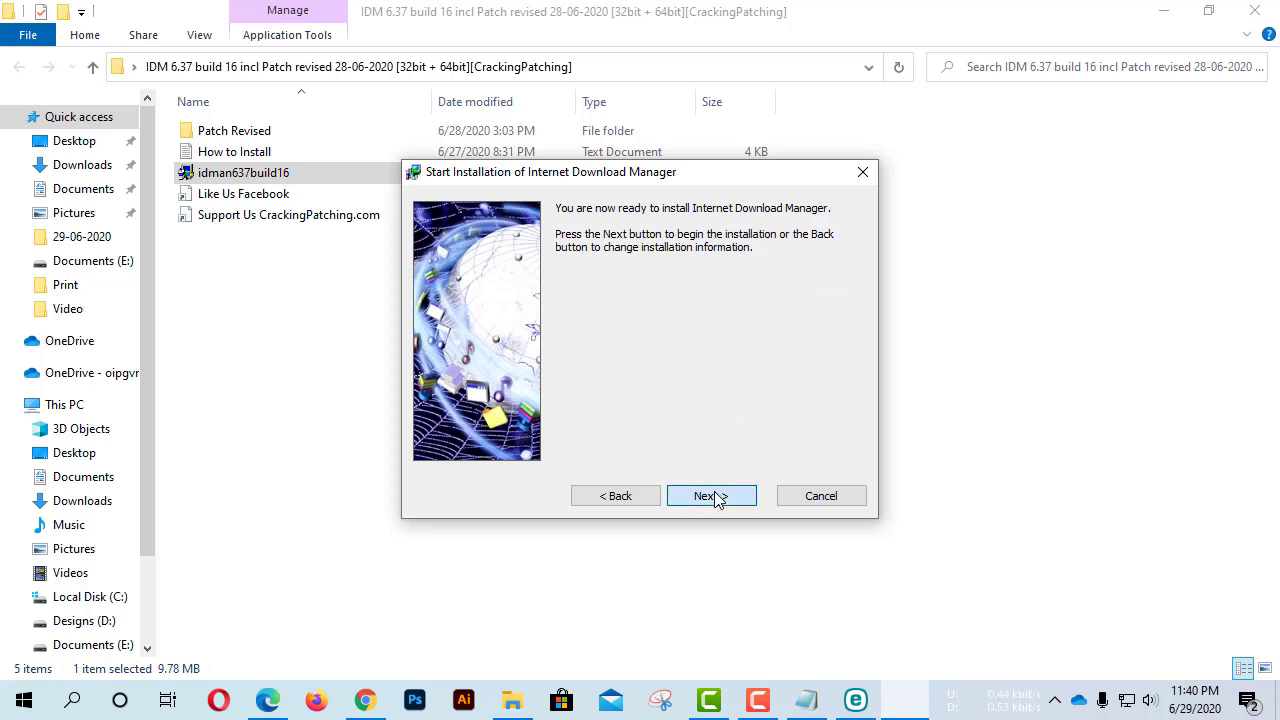
pyautogui.click(715, 497)
pyautogui.click(718, 492)
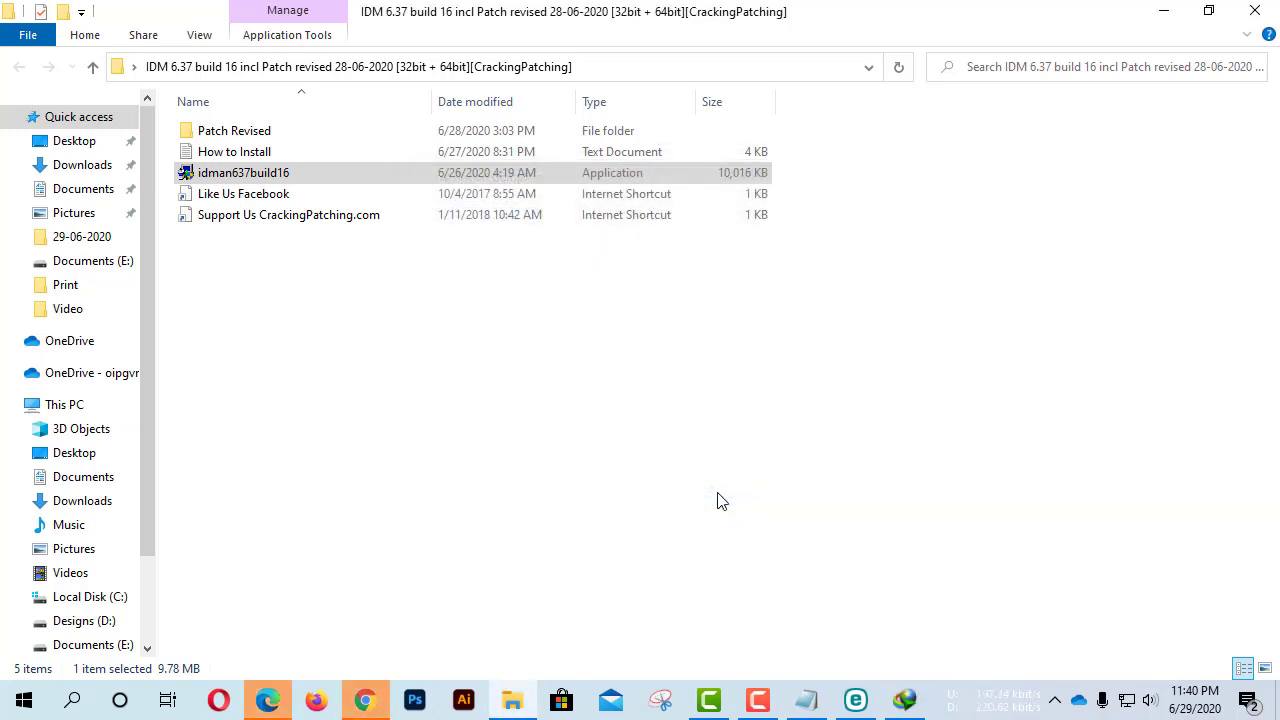
pyautogui.click(1158, 8)
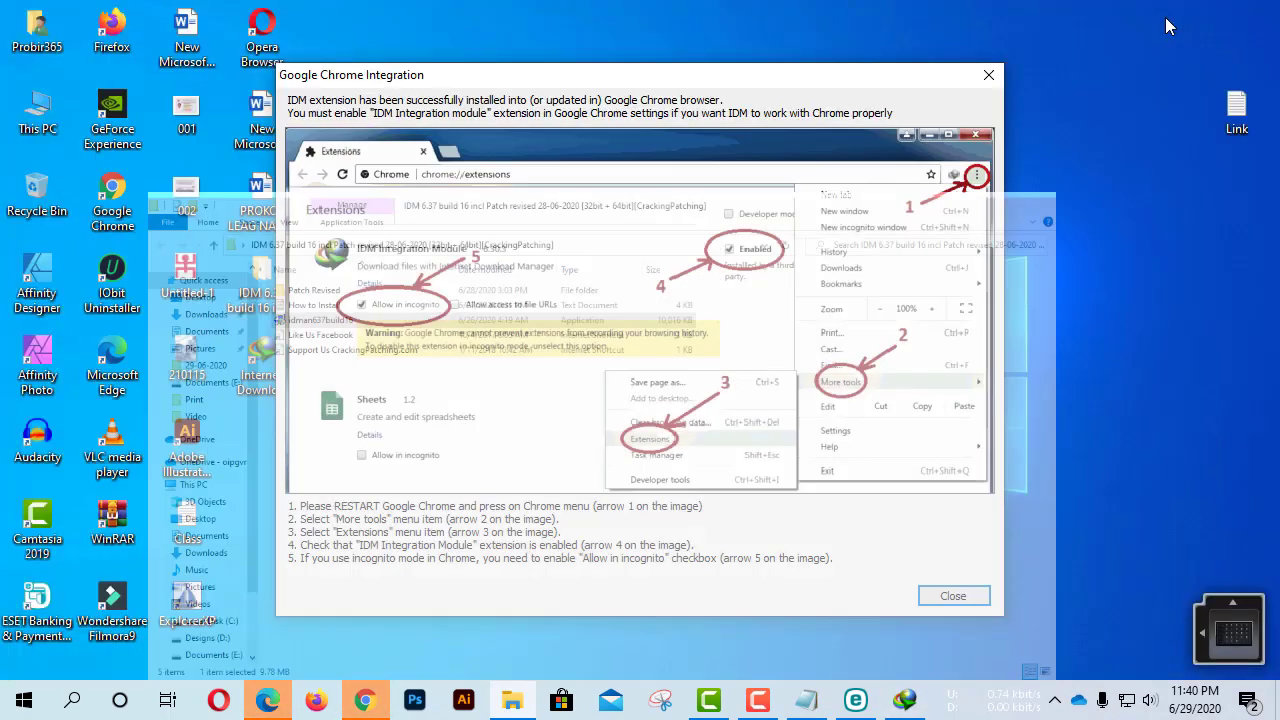
# Dismiss the Google Chrome and Microsoft Edge integration notices and close the Microsoft Store window.
pyautogui.click(953, 597)
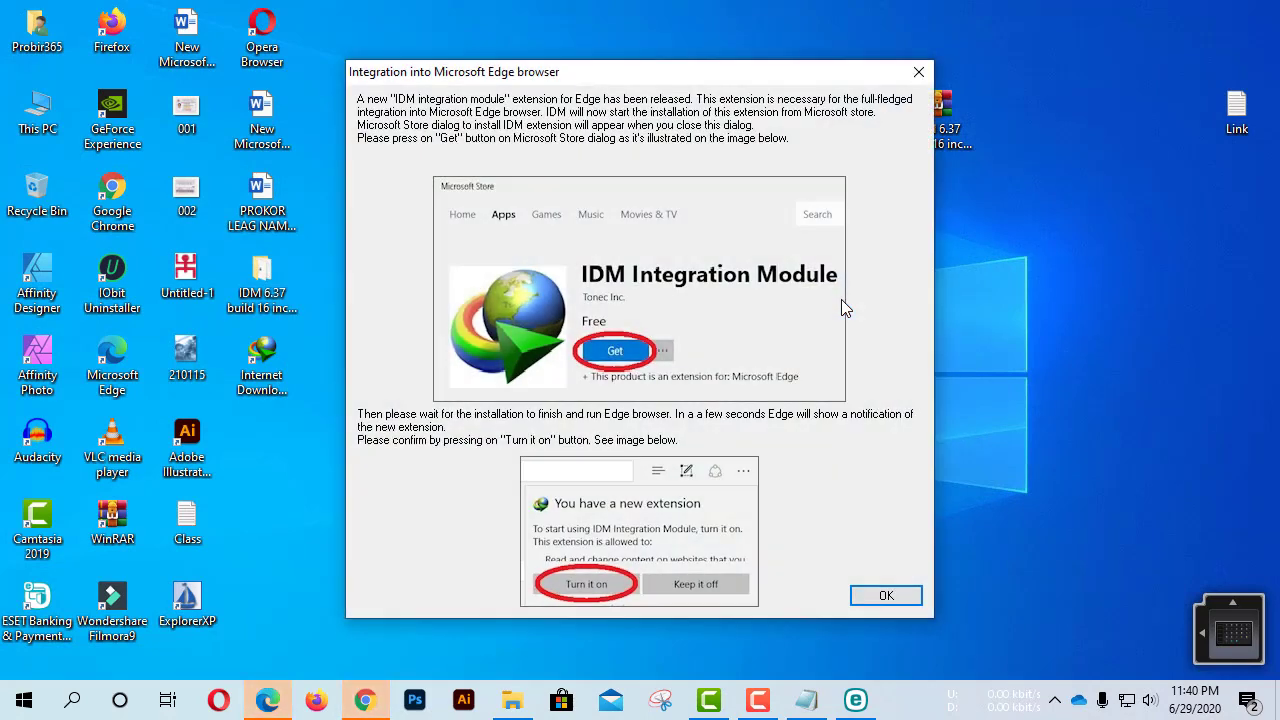
pyautogui.click(921, 74)
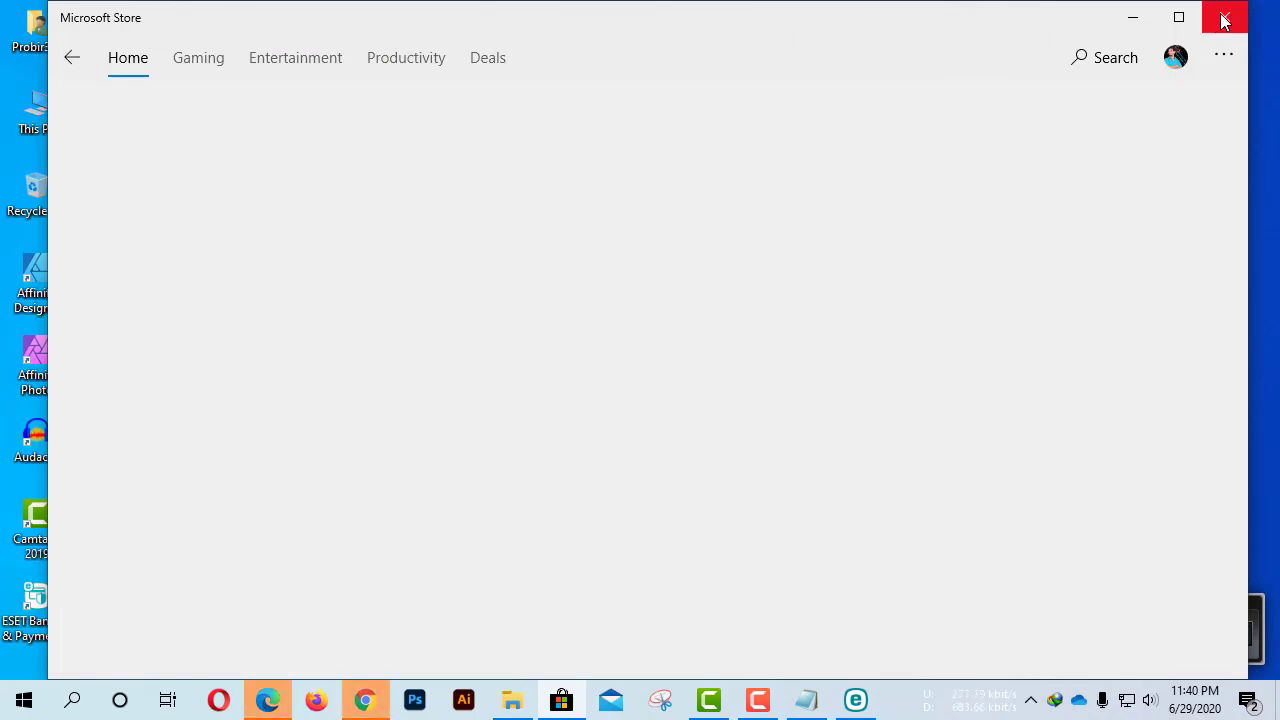
pyautogui.click(1224, 22)
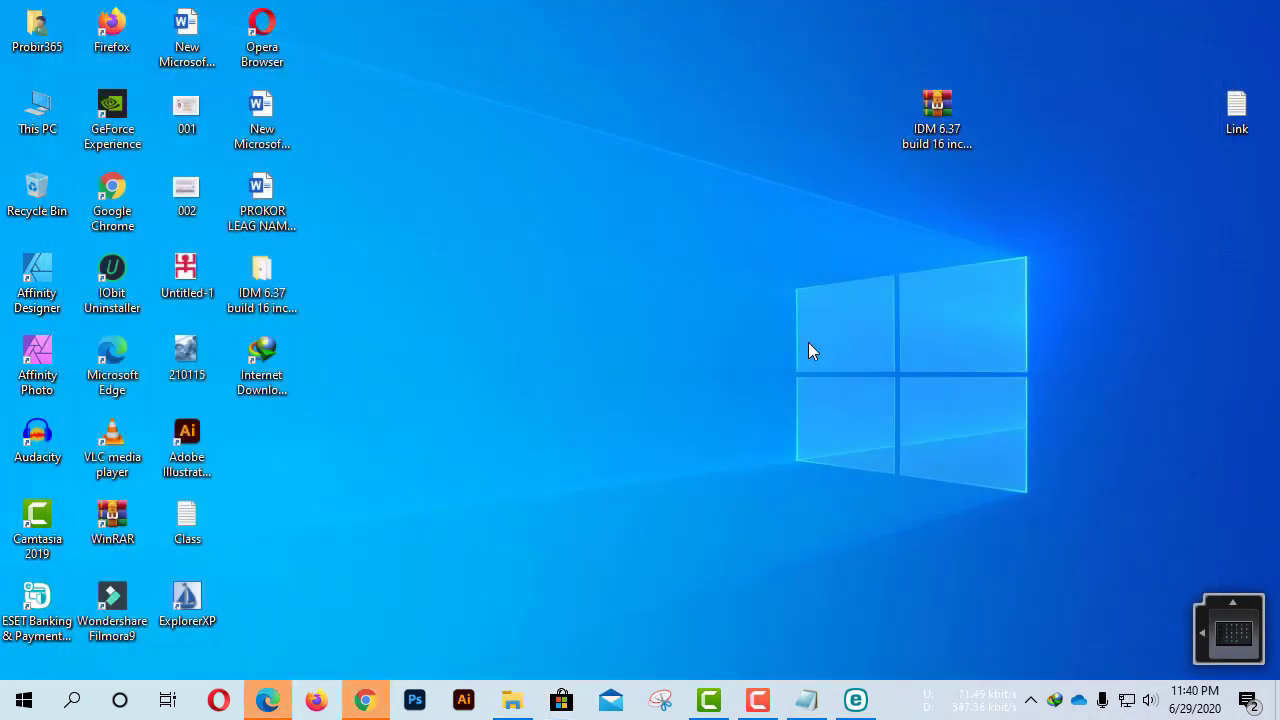
# Refresh the desktop and exit the Internet Download Manager instance running in the background.
pyautogui.rightClick(705, 196)
pyautogui.click(766, 256)
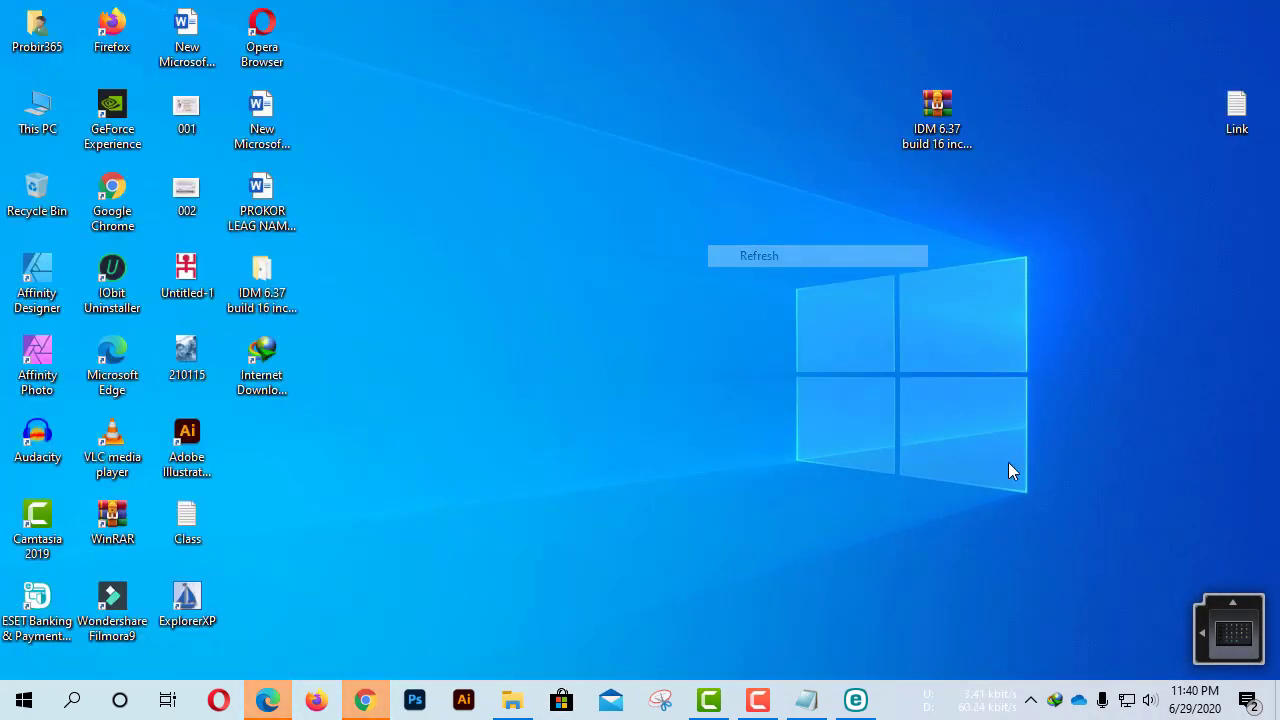
pyautogui.rightClick(1058, 703)
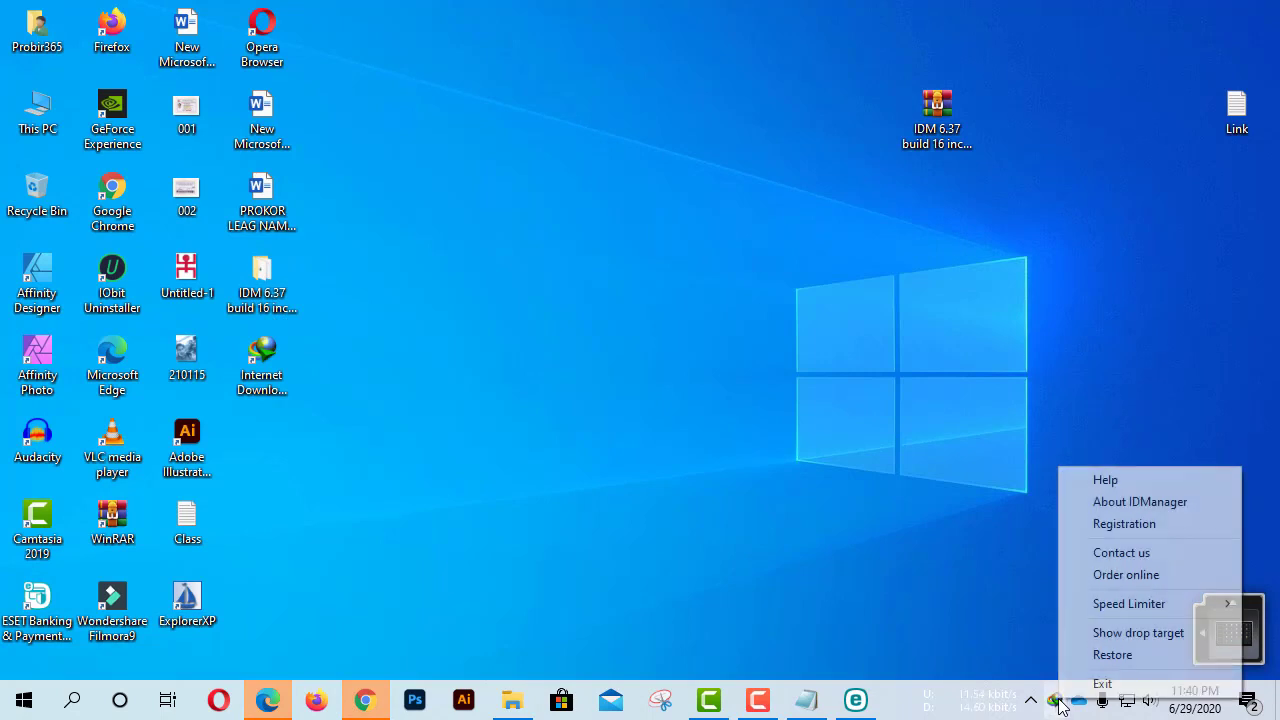
pyautogui.click(1103, 684)
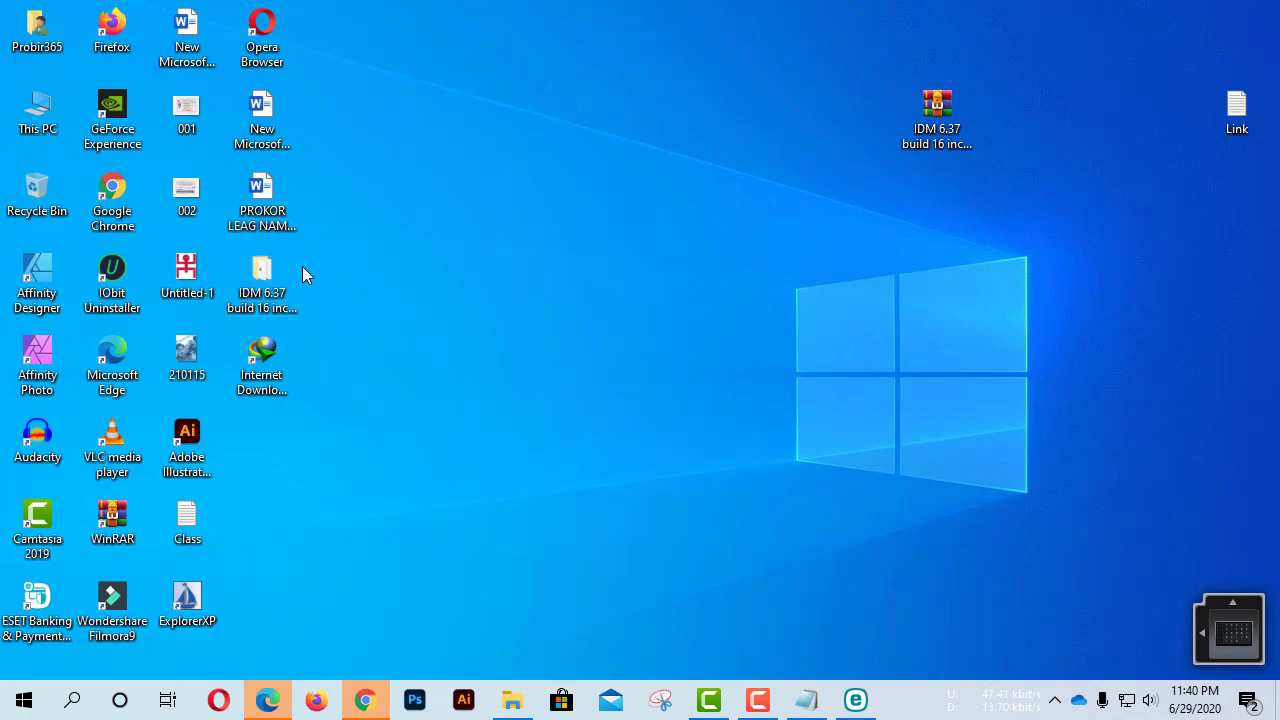
# Reopen the extracted IDM 6.37 build 16 folder on the desktop and go into its Patch Revised subfolder.
pyautogui.doubleClick(263, 278)
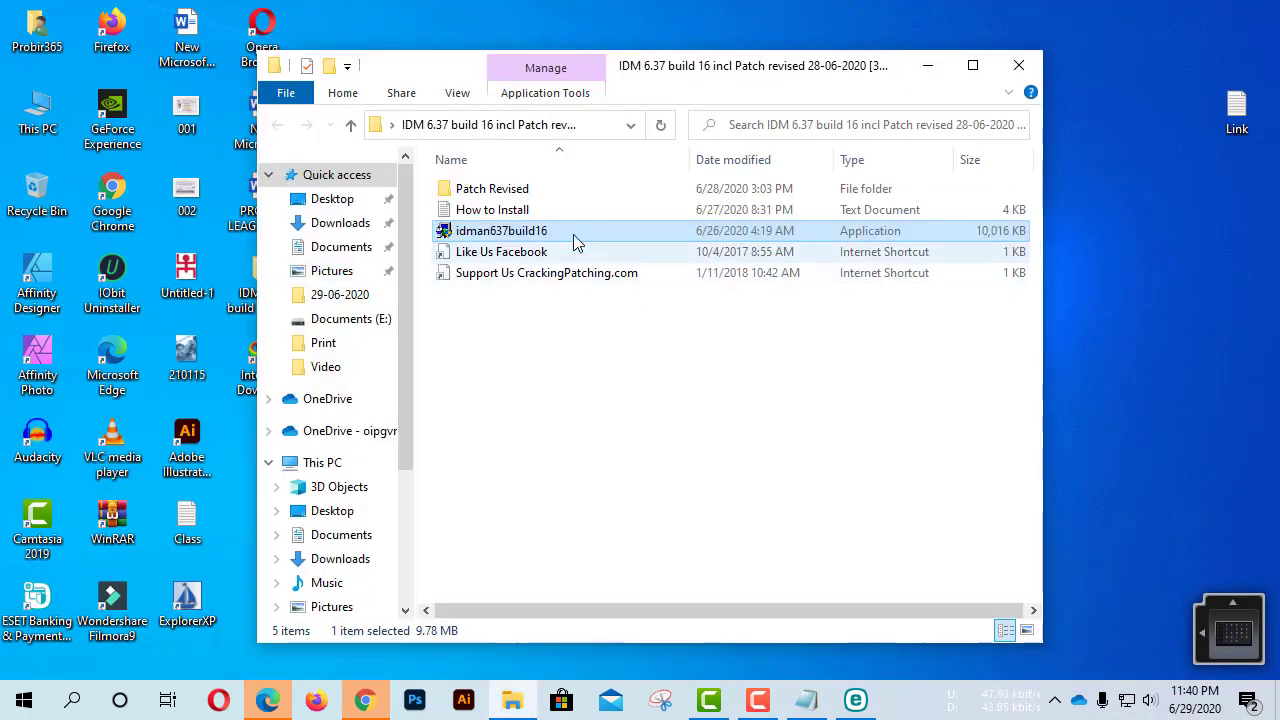
pyautogui.click(516, 198)
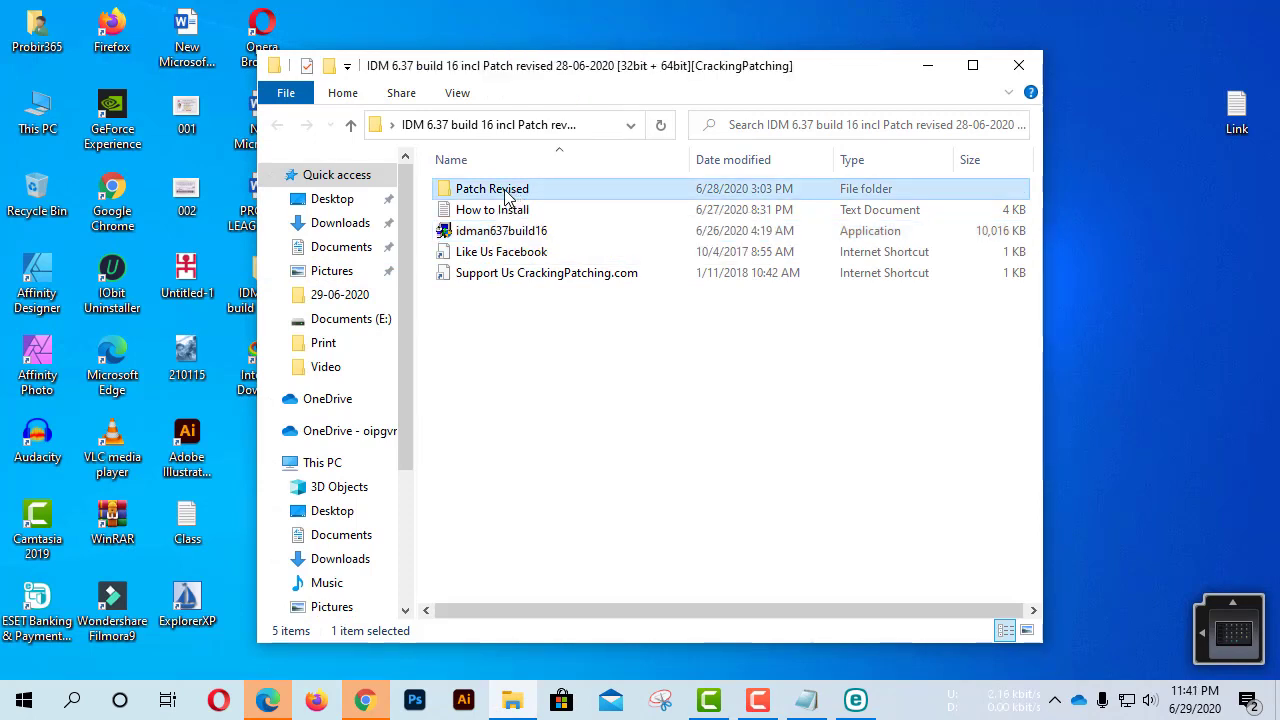
pyautogui.doubleClick(514, 198)
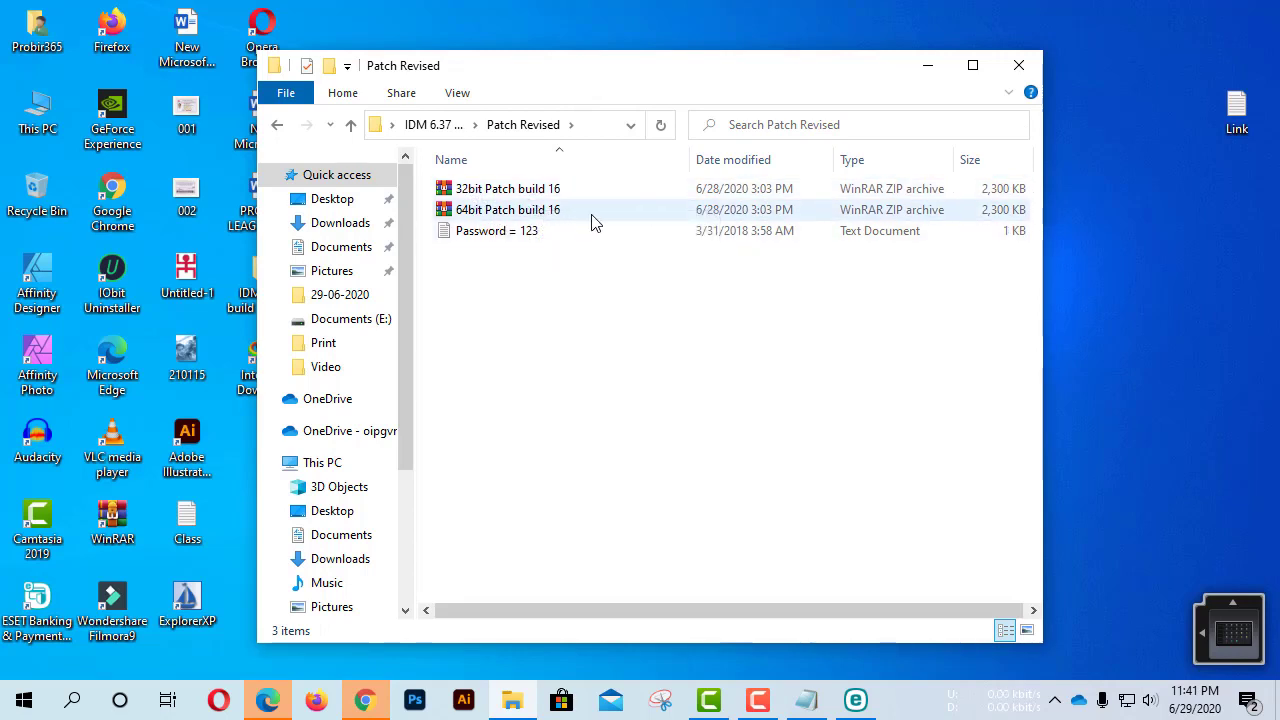
# Check the Windows system type in the properties of This PC and close the System window.
pyautogui.rightClick(36, 112)
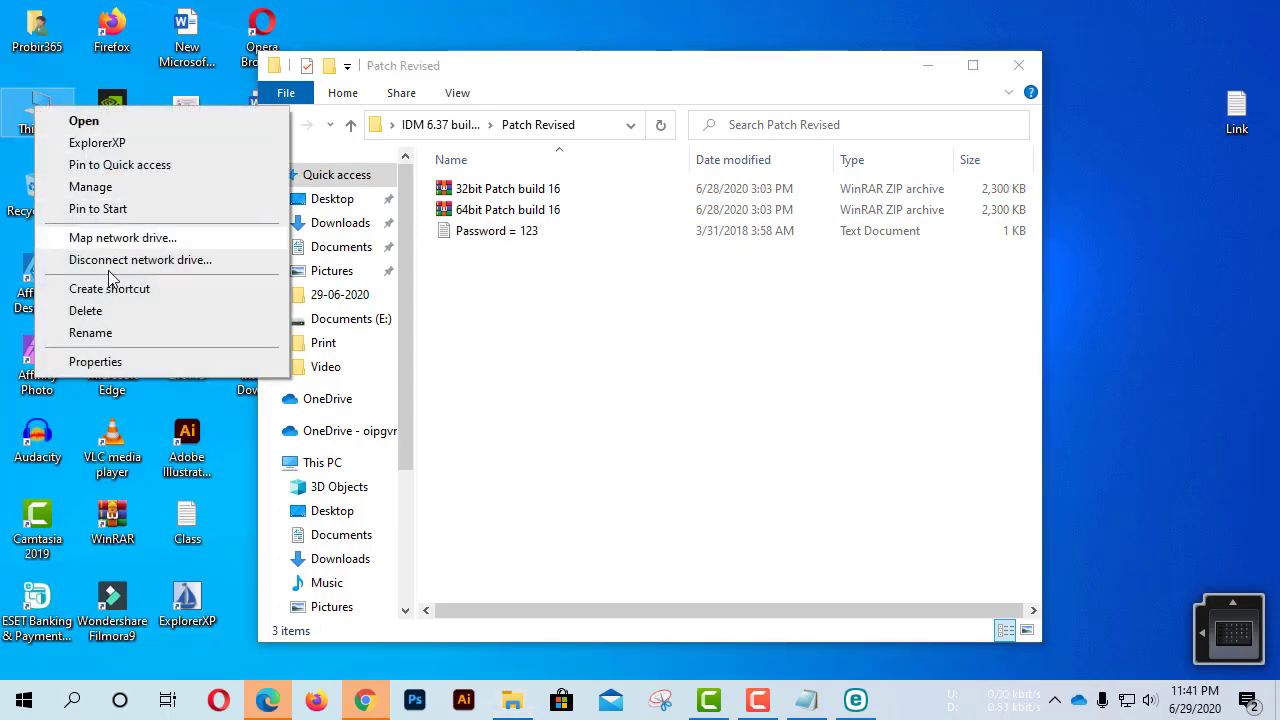
pyautogui.click(96, 362)
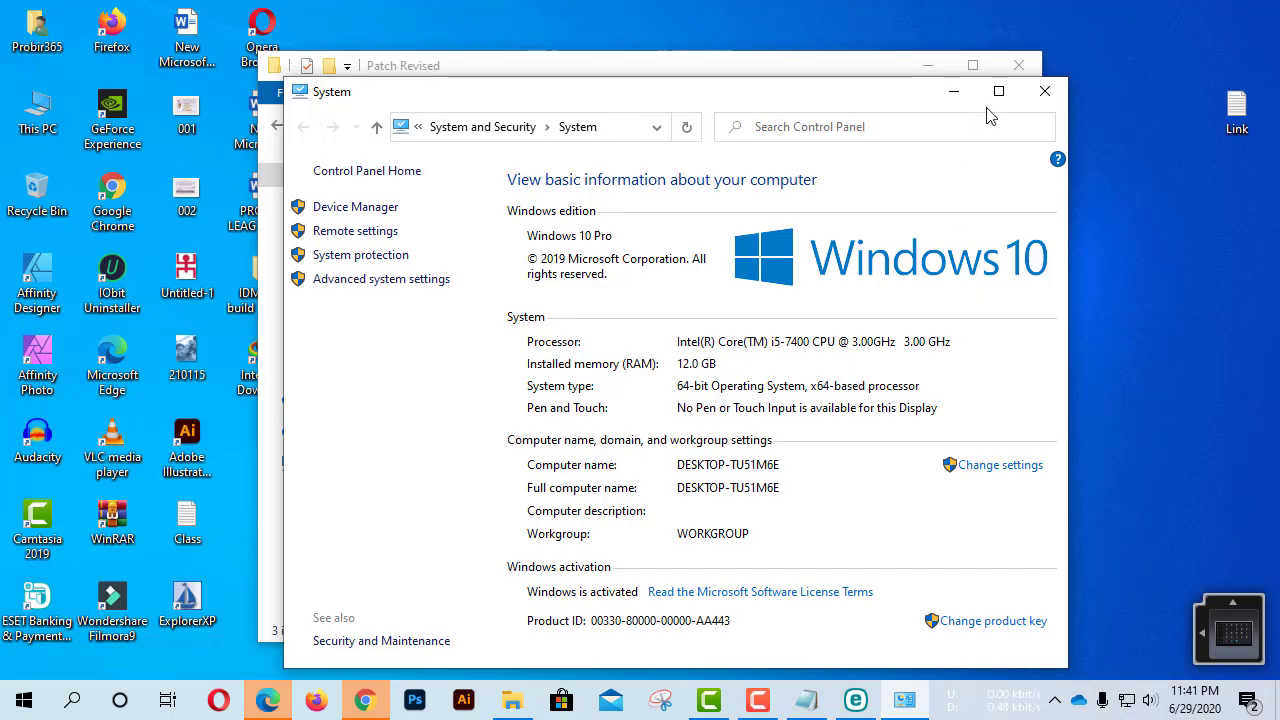
pyautogui.click(1045, 91)
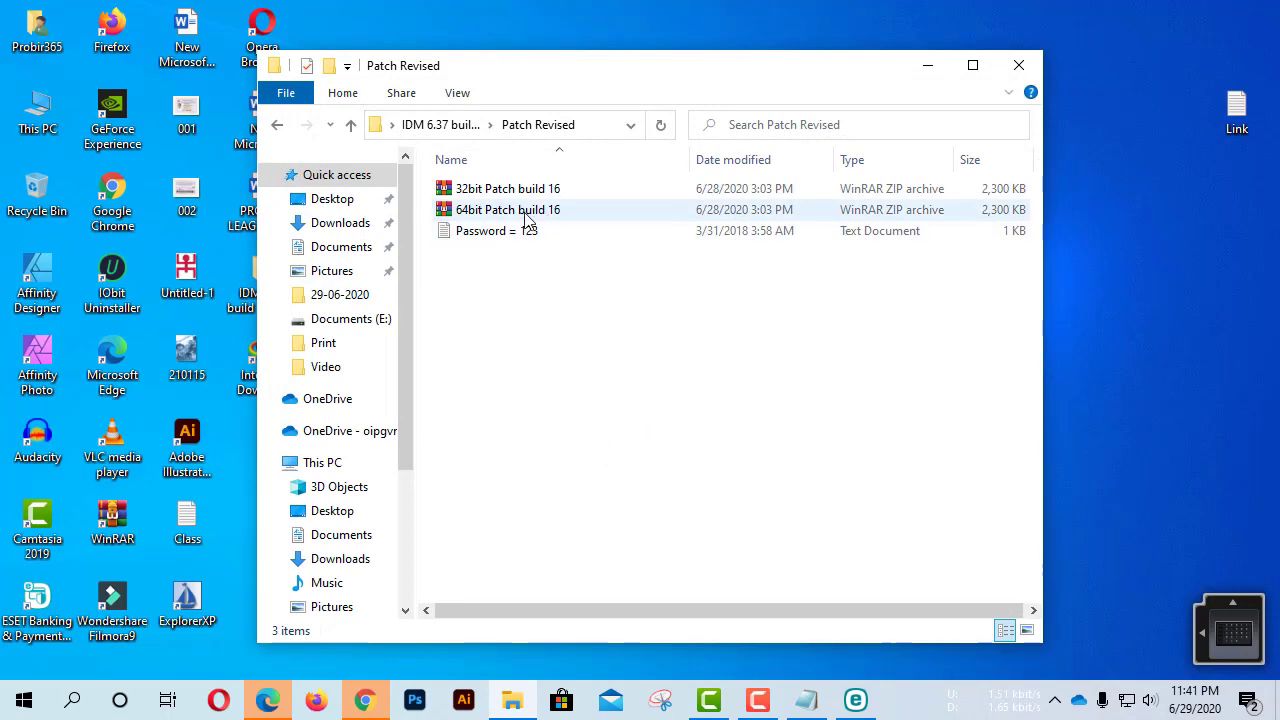
# Extract the 64bit Patch build 16 archive into the current folder, entering the archive password.
pyautogui.rightClick(525, 215)
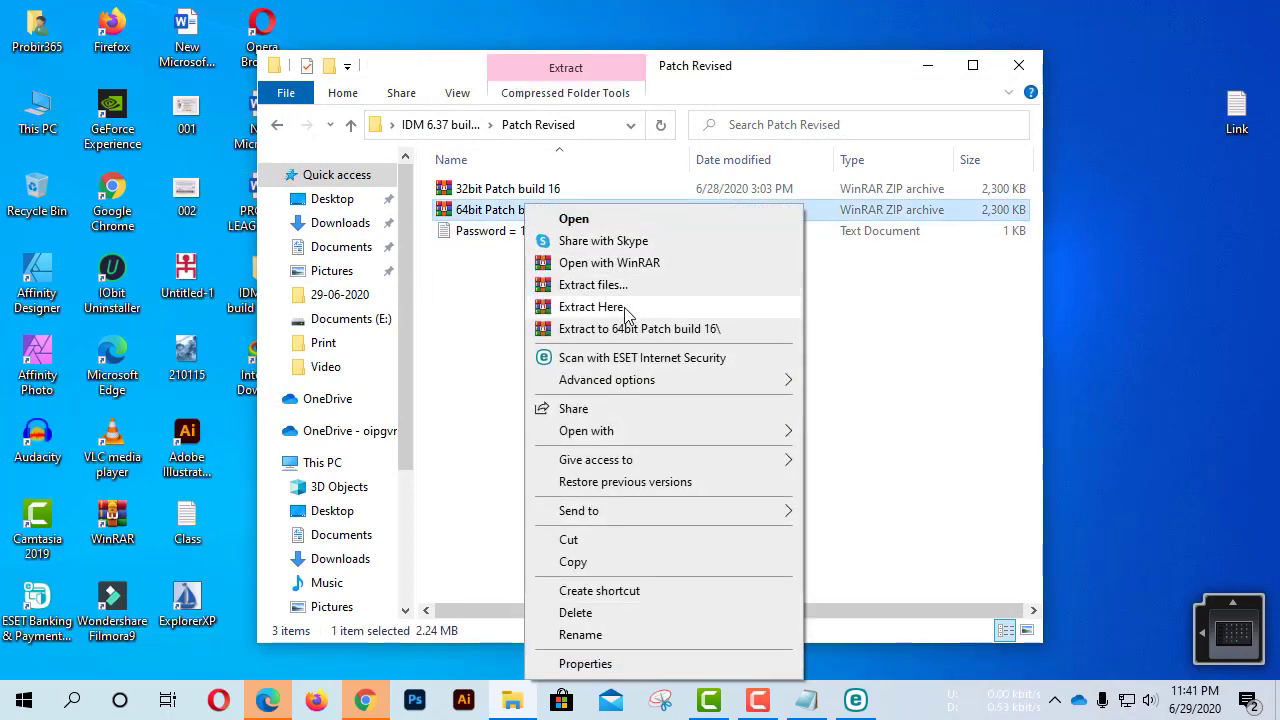
pyautogui.click(591, 307)
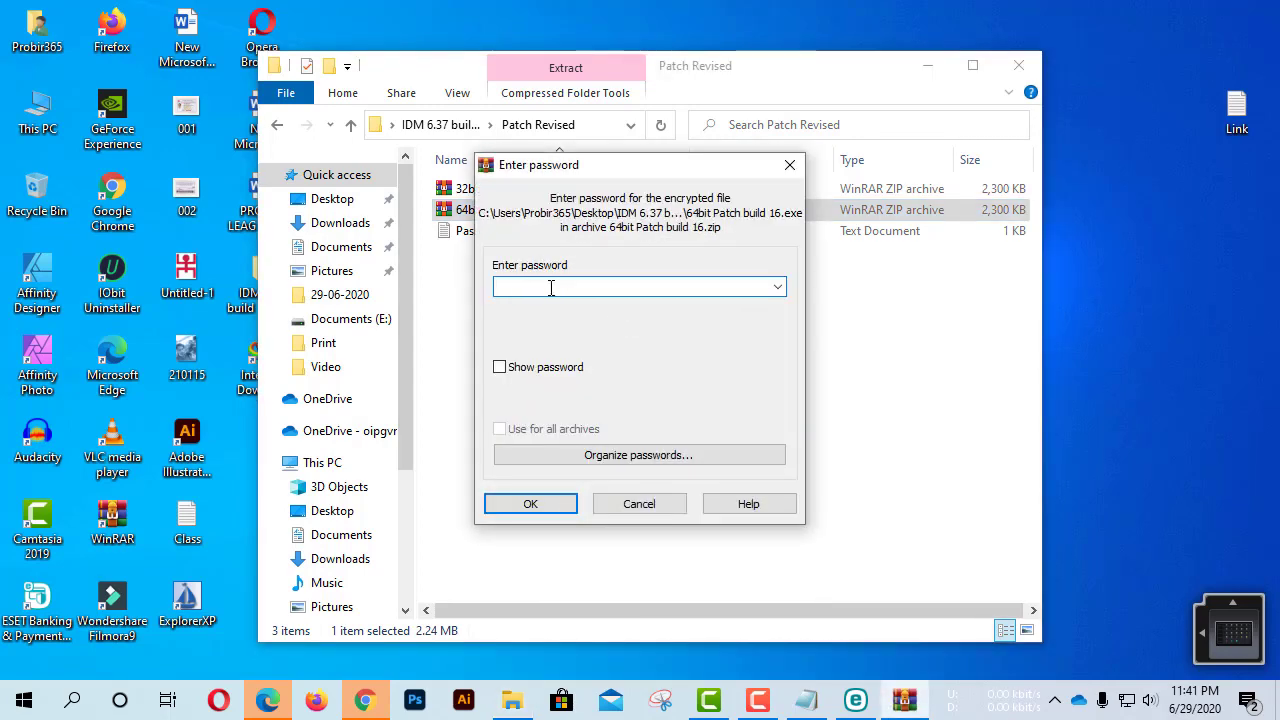
pyautogui.write('•••')
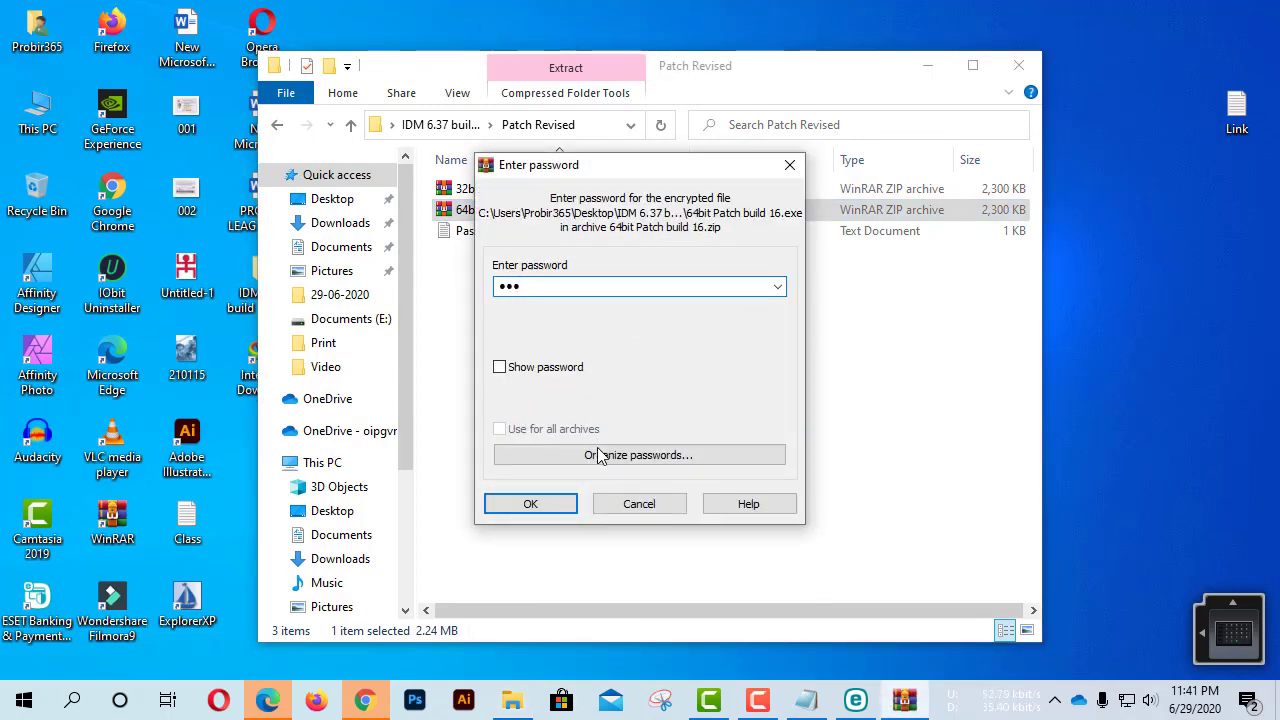
pyautogui.click(551, 508)
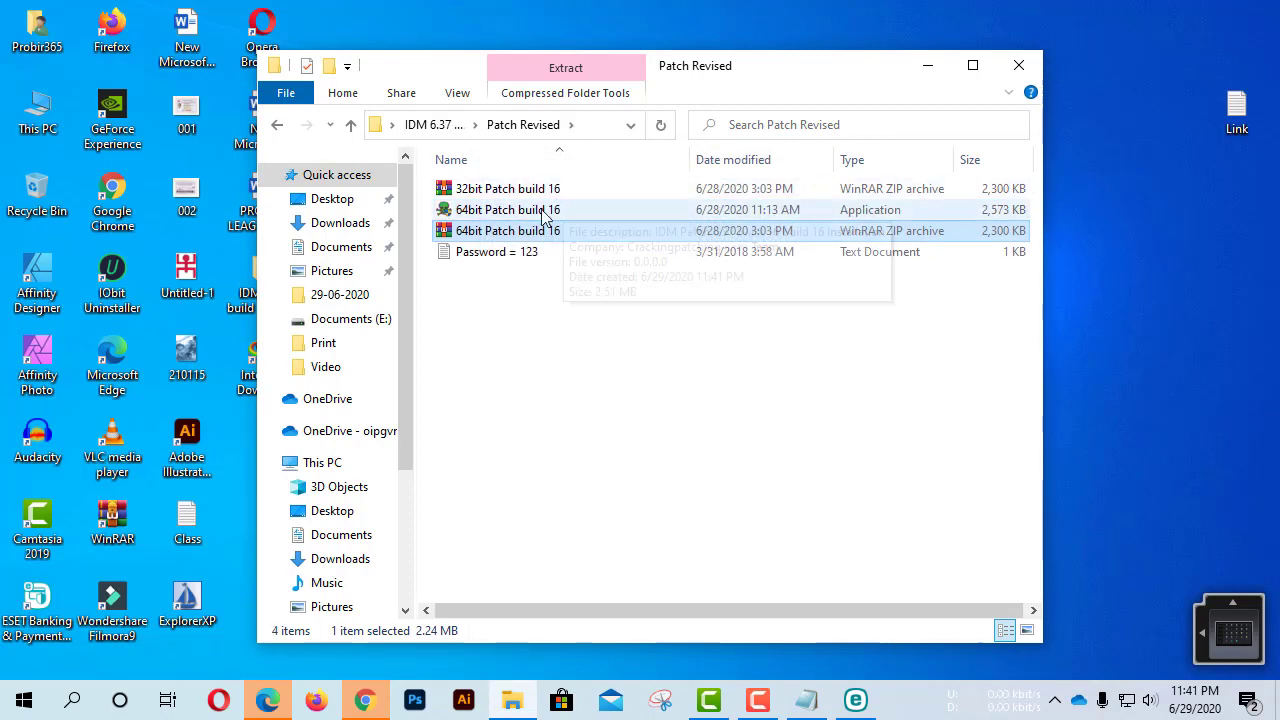
# Run the extracted 64bit Patch build 16 as administrator, install it in the default Internet Download Manager folder, and dismiss the browser and folder windows.
pyautogui.rightClick(535, 218)
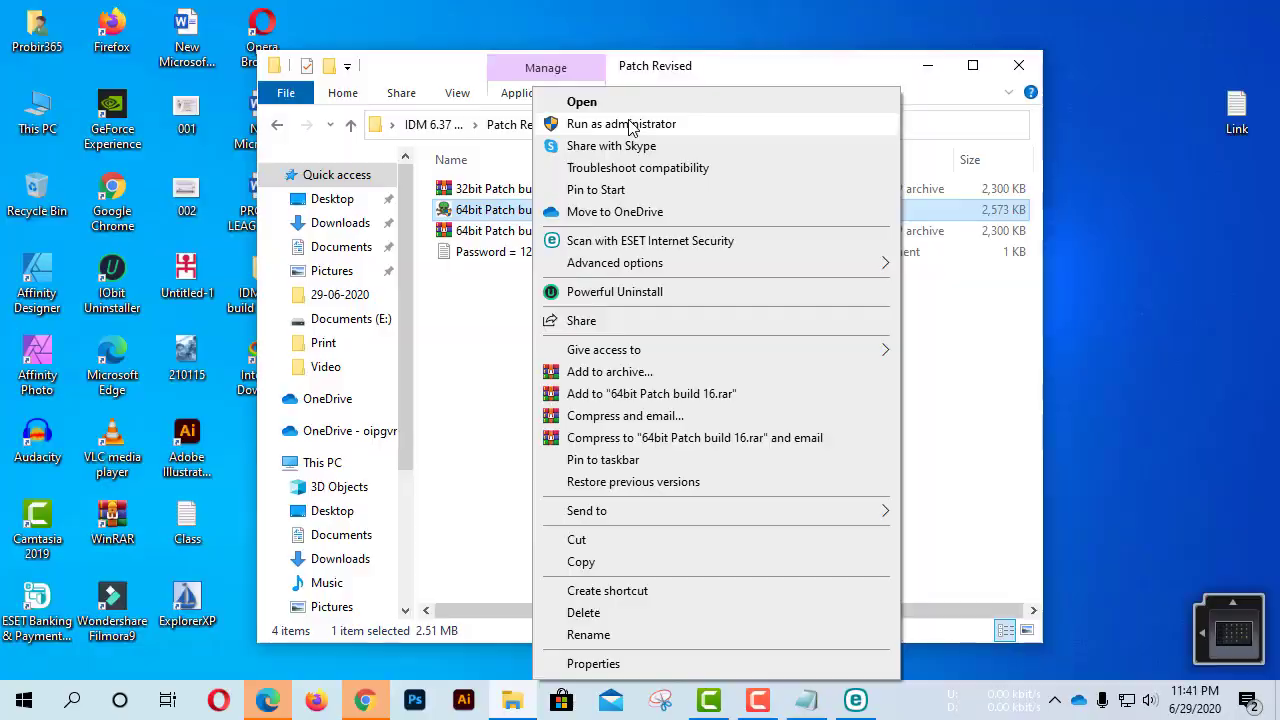
pyautogui.click(629, 124)
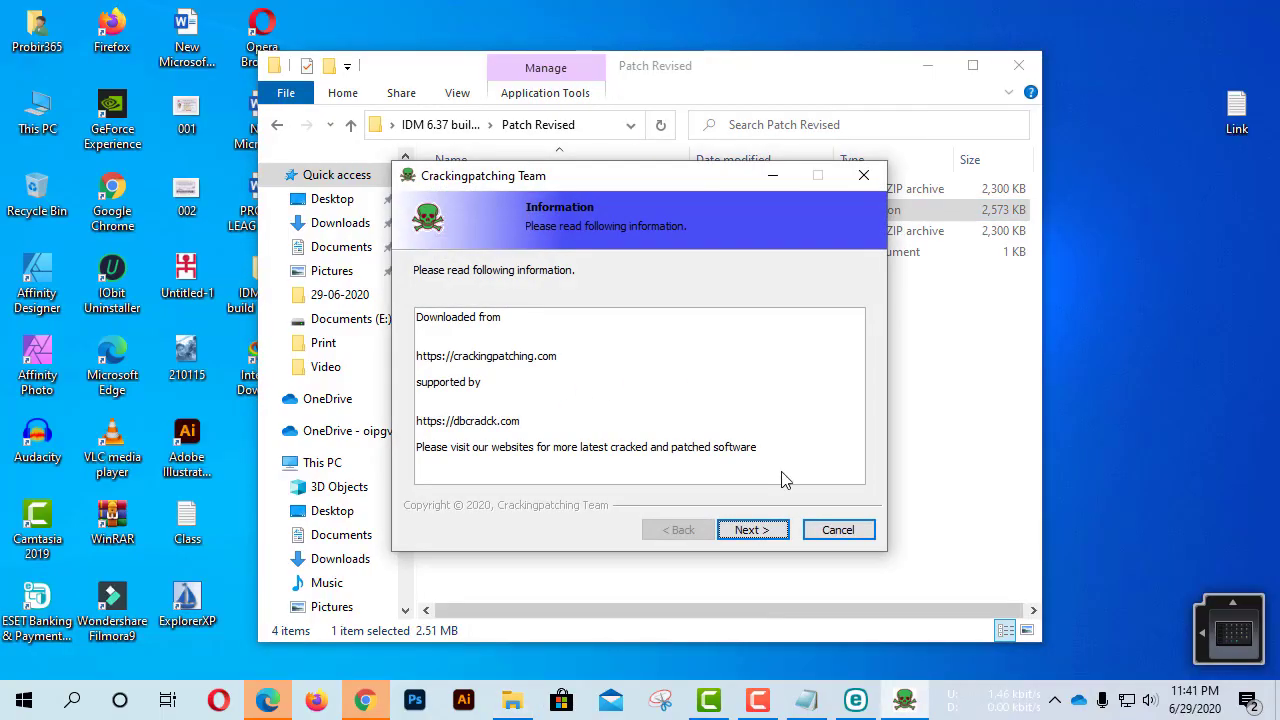
pyautogui.click(758, 533)
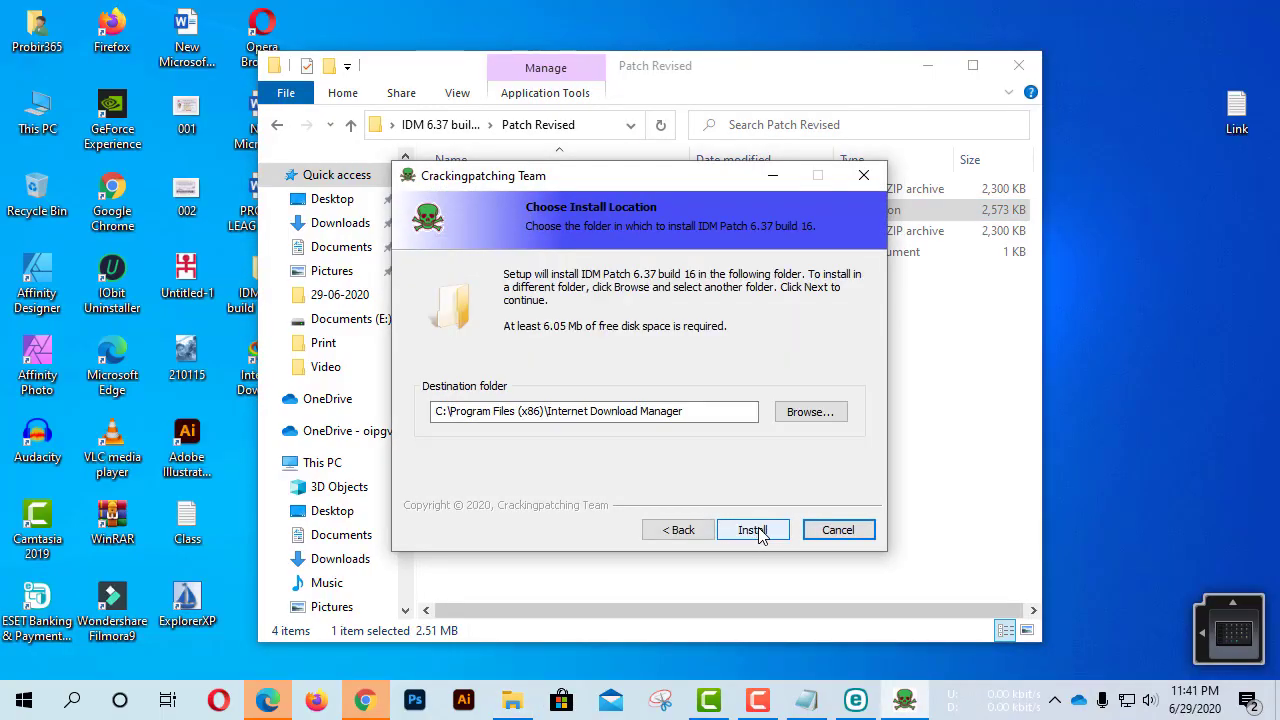
pyautogui.click(755, 535)
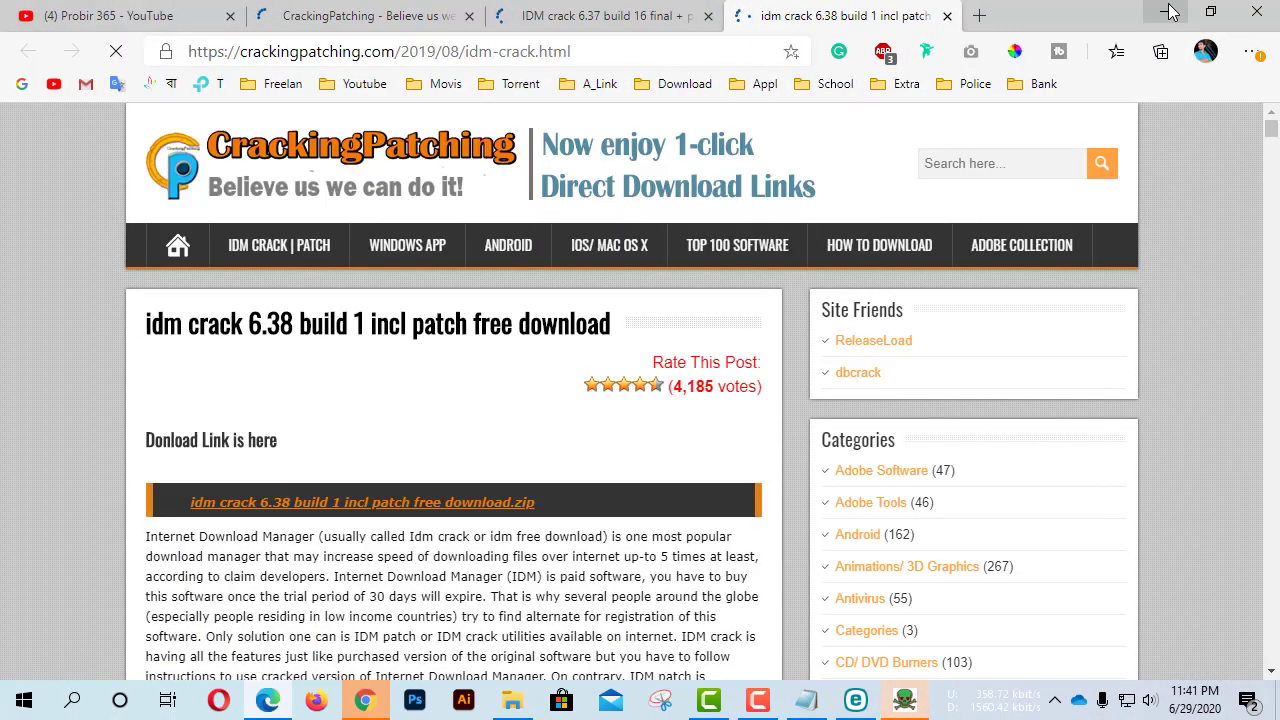
pyautogui.click(1164, 12)
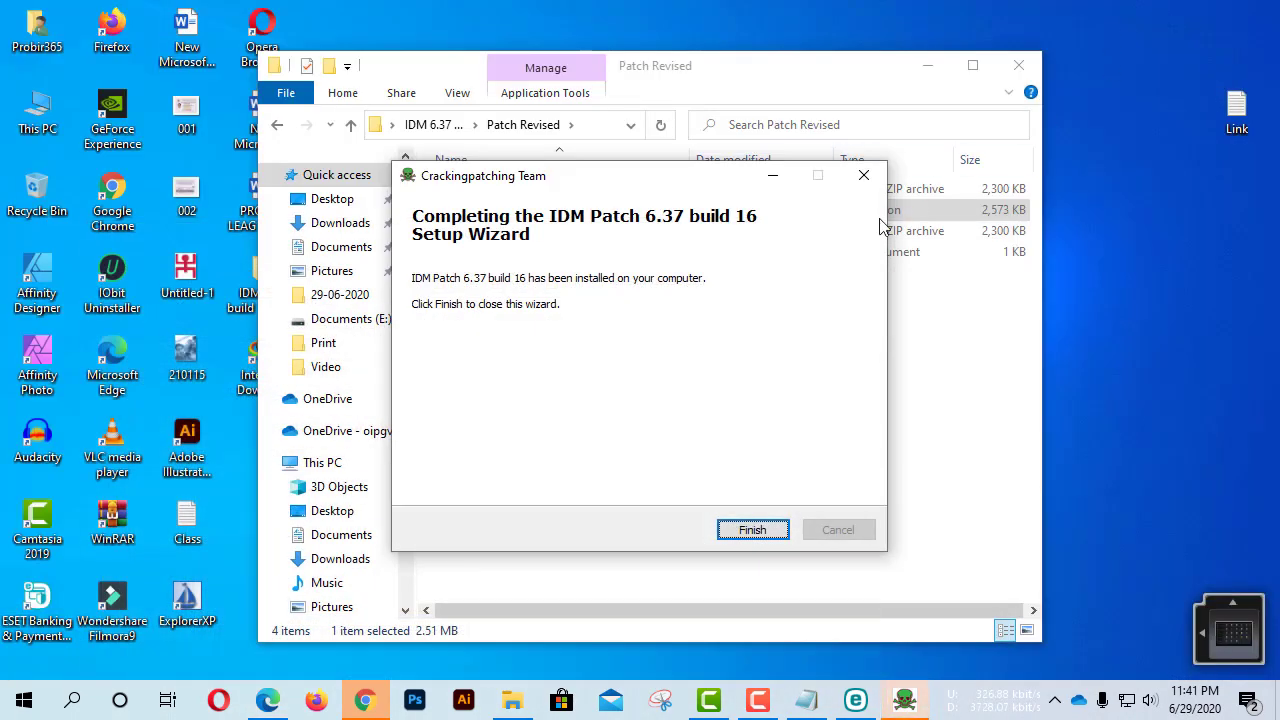
pyautogui.click(756, 531)
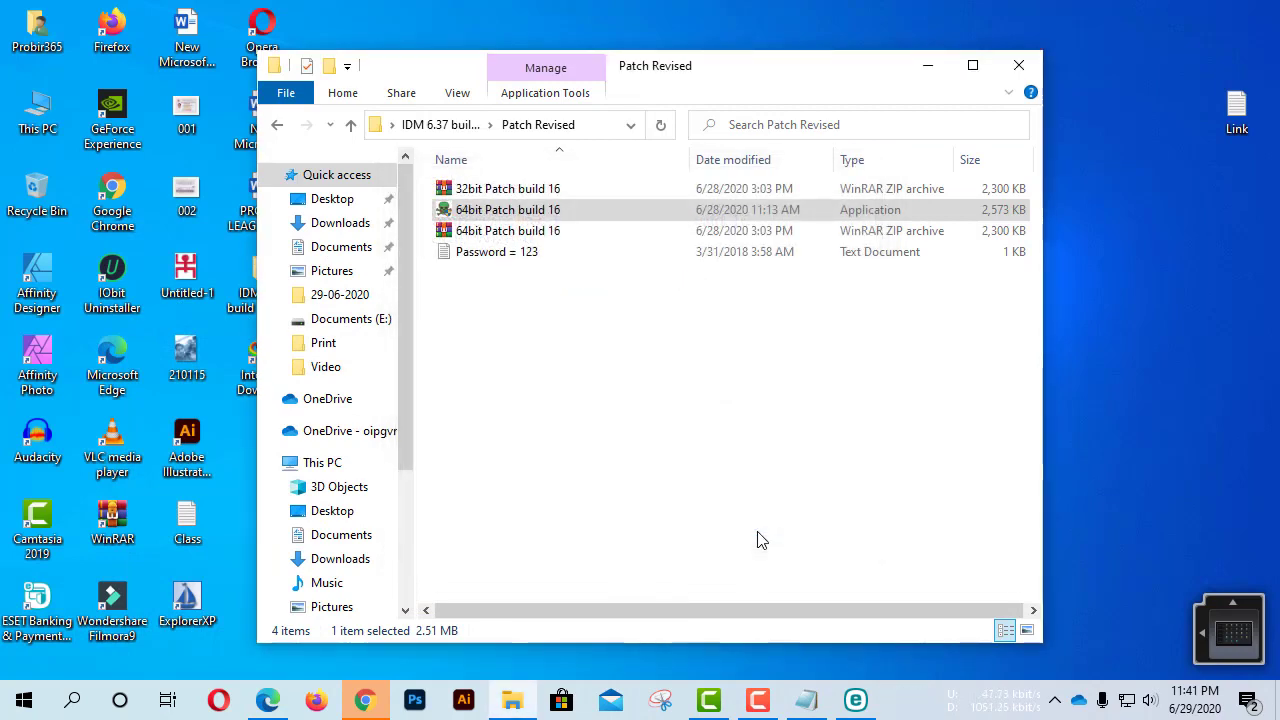
pyautogui.click(1020, 68)
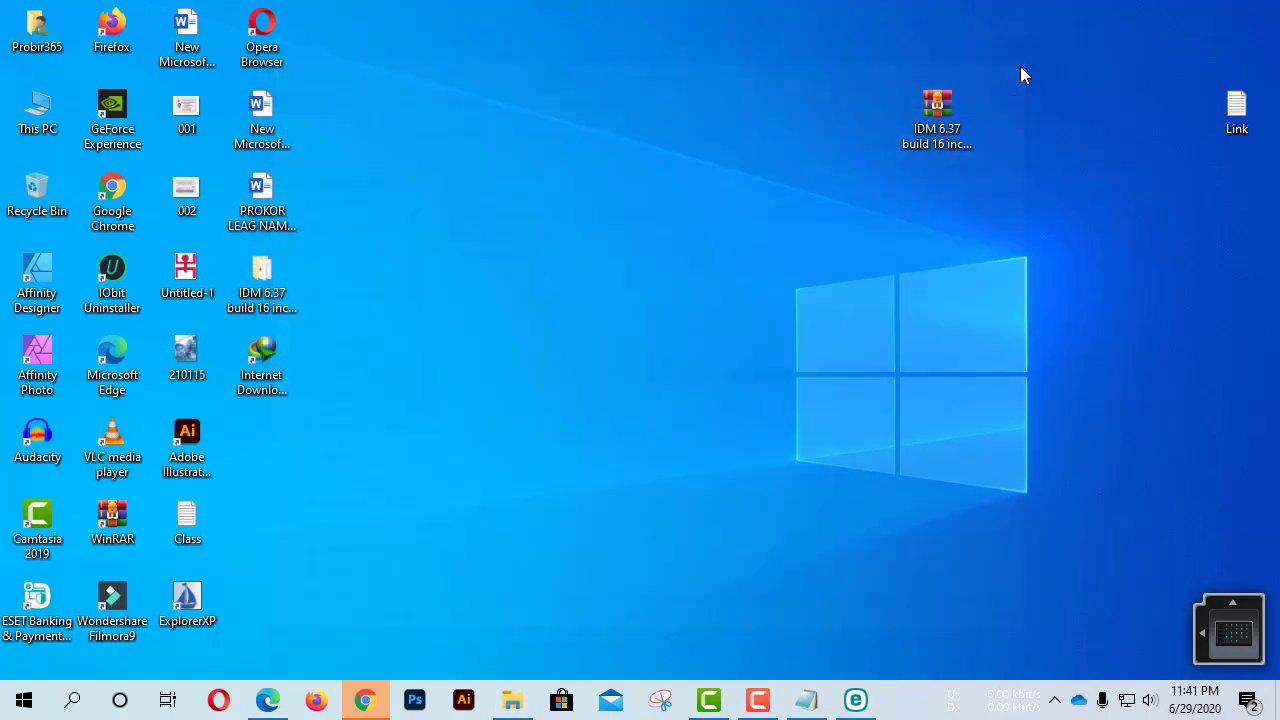
# Launch Internet Download Manager from the desktop, turn off tips on startup, and close the Tip of the Day.
pyautogui.click(1054, 700)
pyautogui.doubleClick(271, 353)
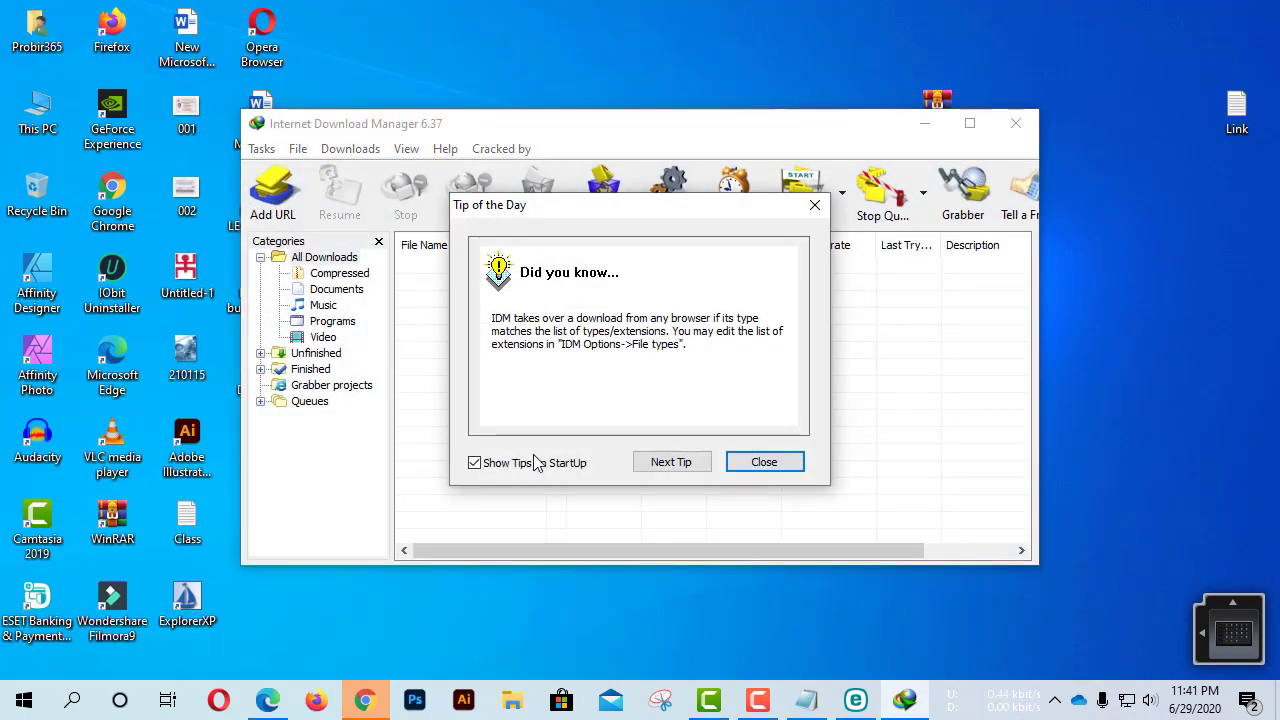
pyautogui.click(766, 464)
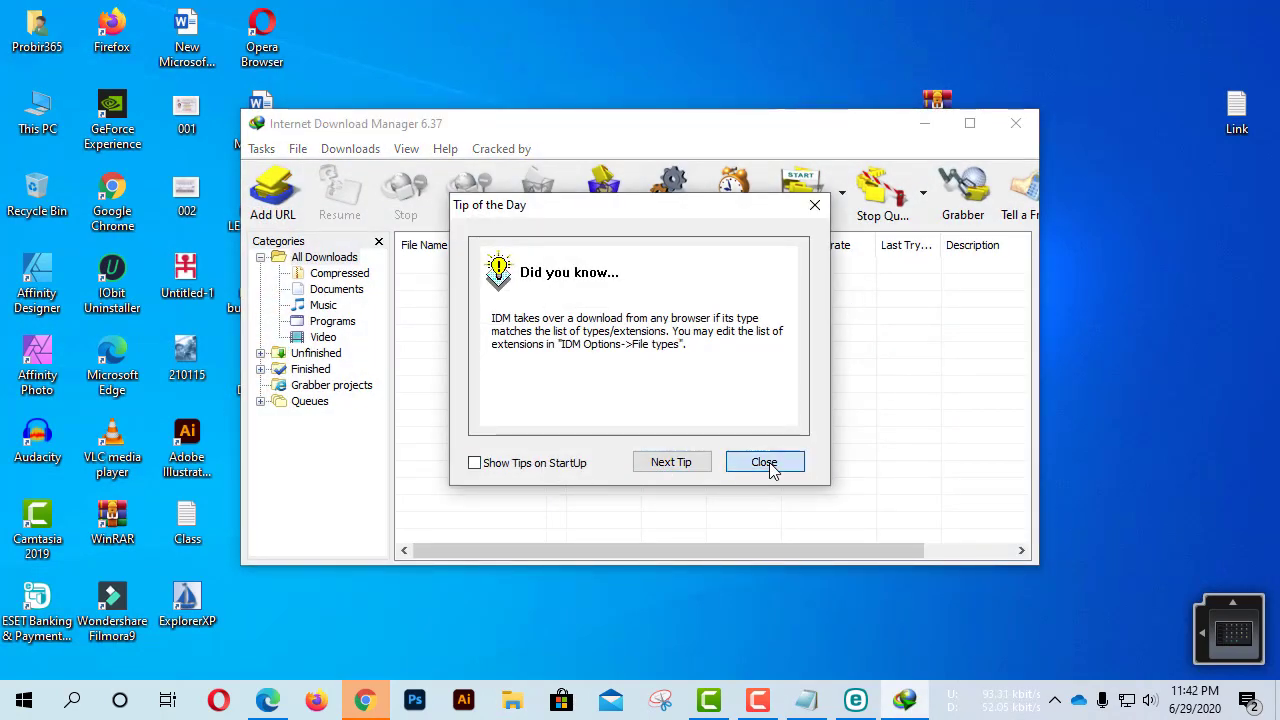
# Review the version and license details in the About Internet Download Manager dialog and close the program.
pyautogui.click(445, 150)
pyautogui.click(515, 372)
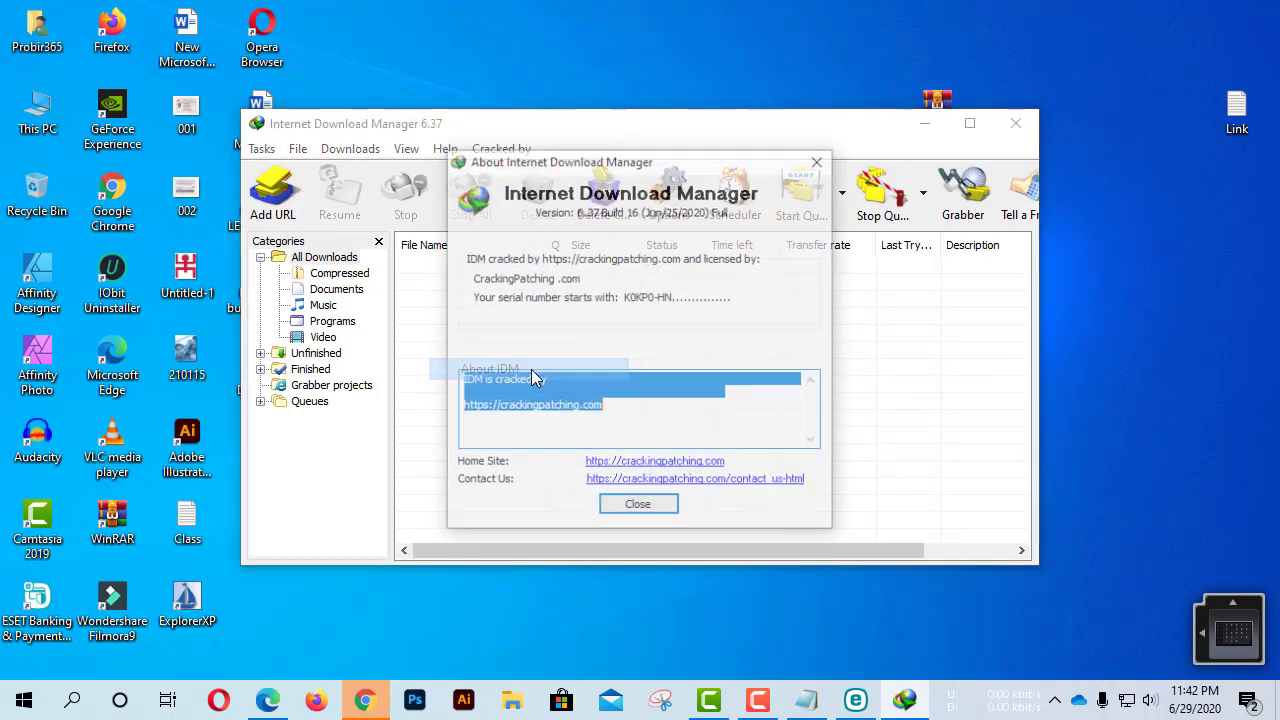
pyautogui.click(567, 397)
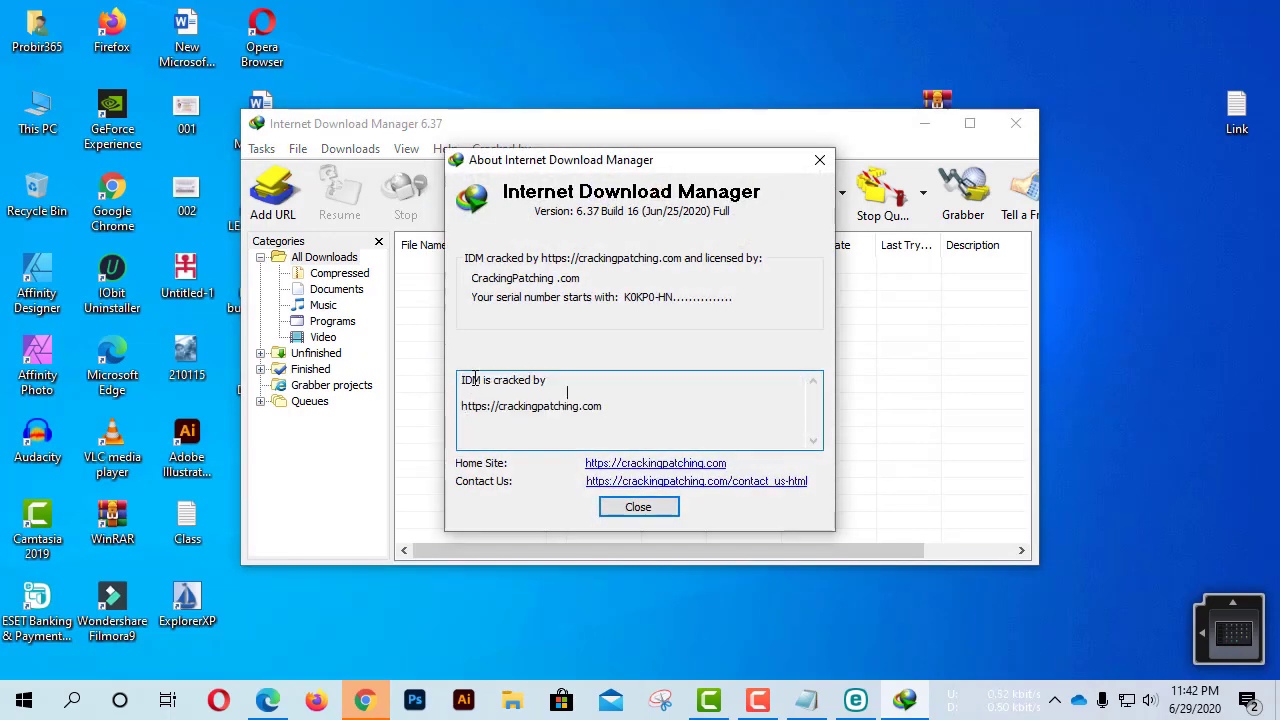
pyautogui.moveTo(464, 379); pyautogui.dragTo(607, 397)
pyautogui.click(517, 413)
pyautogui.click(651, 512)
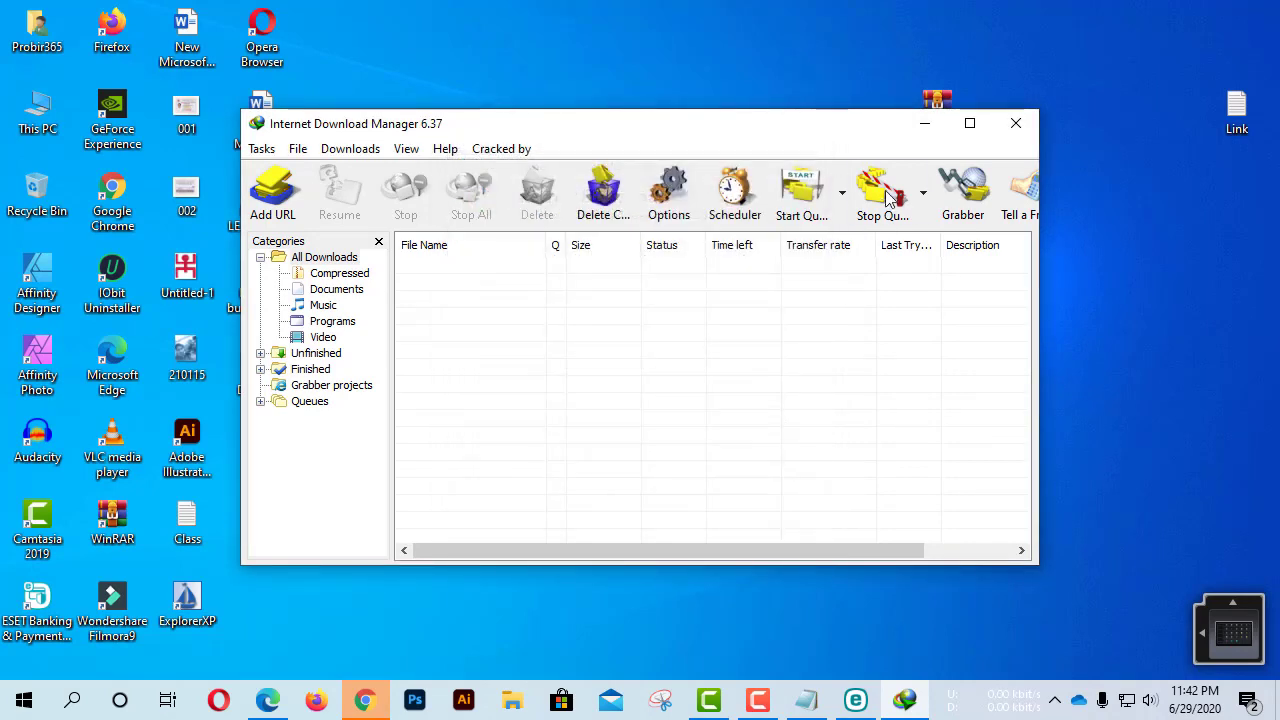
pyautogui.click(1016, 126)
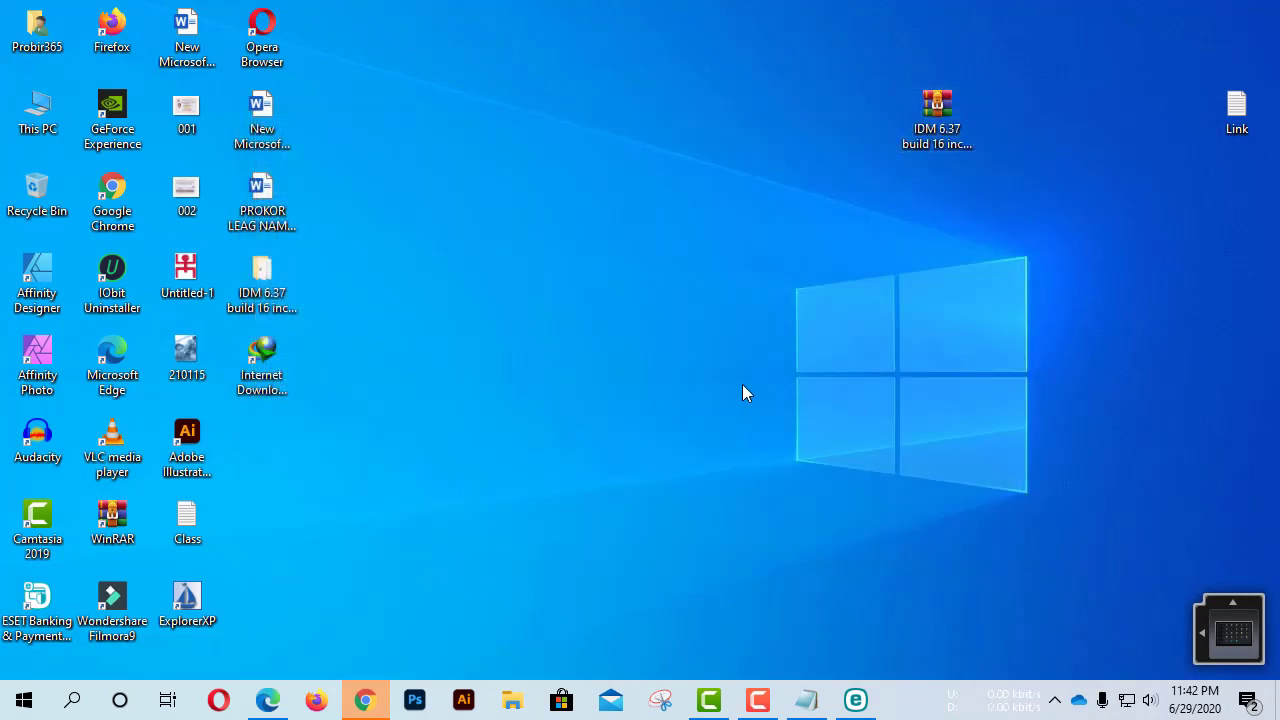
# Switch to Google Chrome, load youtube.com in a new tab, and open the "Rohit Reveals Sara's Secrets" video.
pyautogui.moveTo(369, 703)
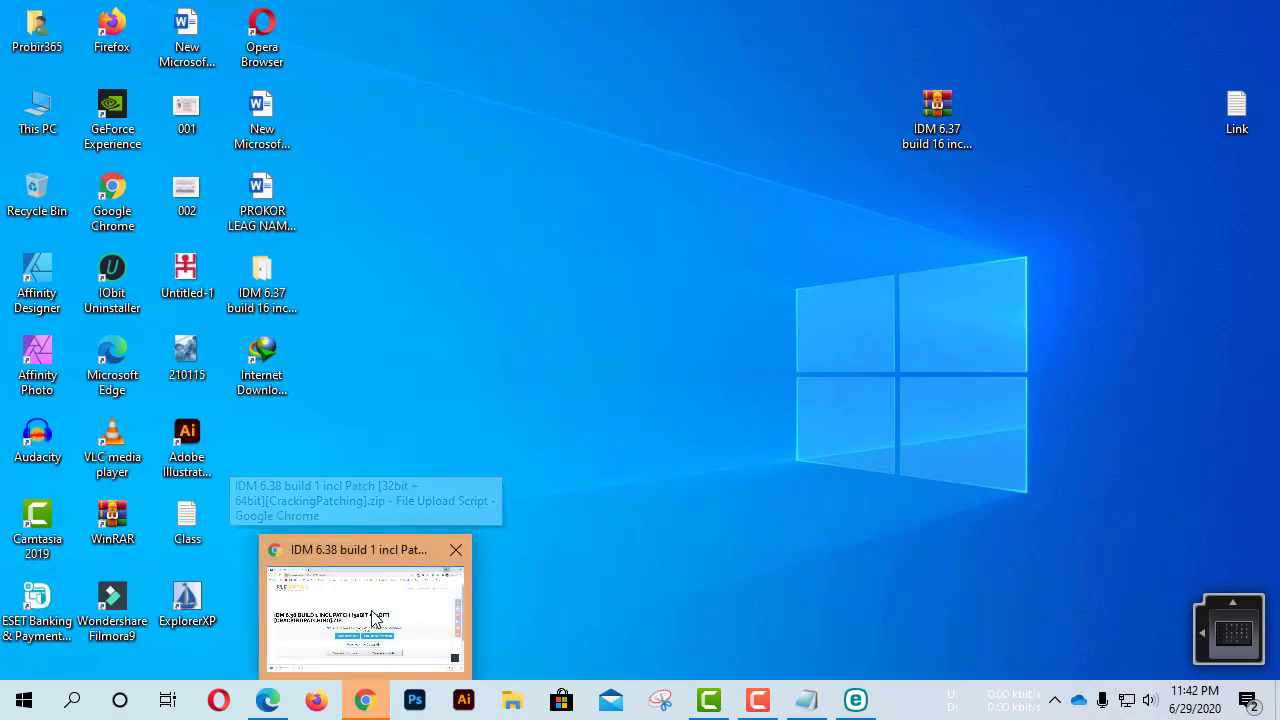
pyautogui.click(366, 615)
pyautogui.click(268, 18)
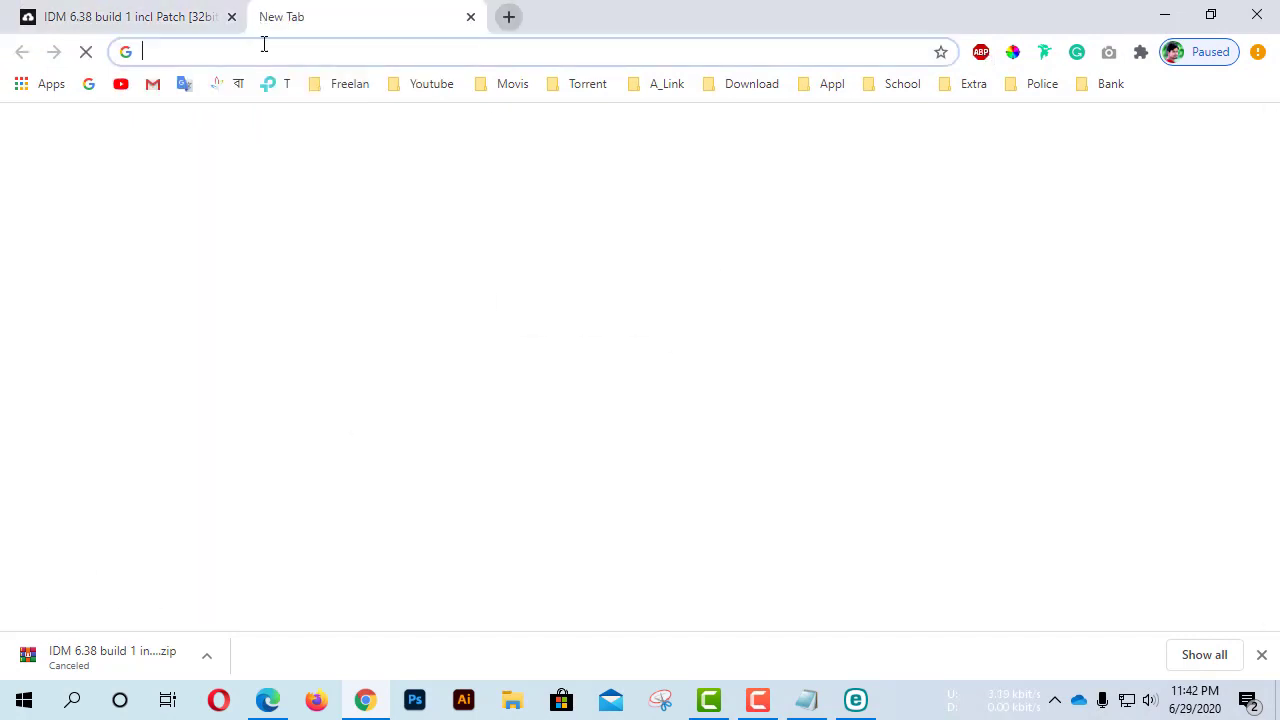
pyautogui.write('yao')
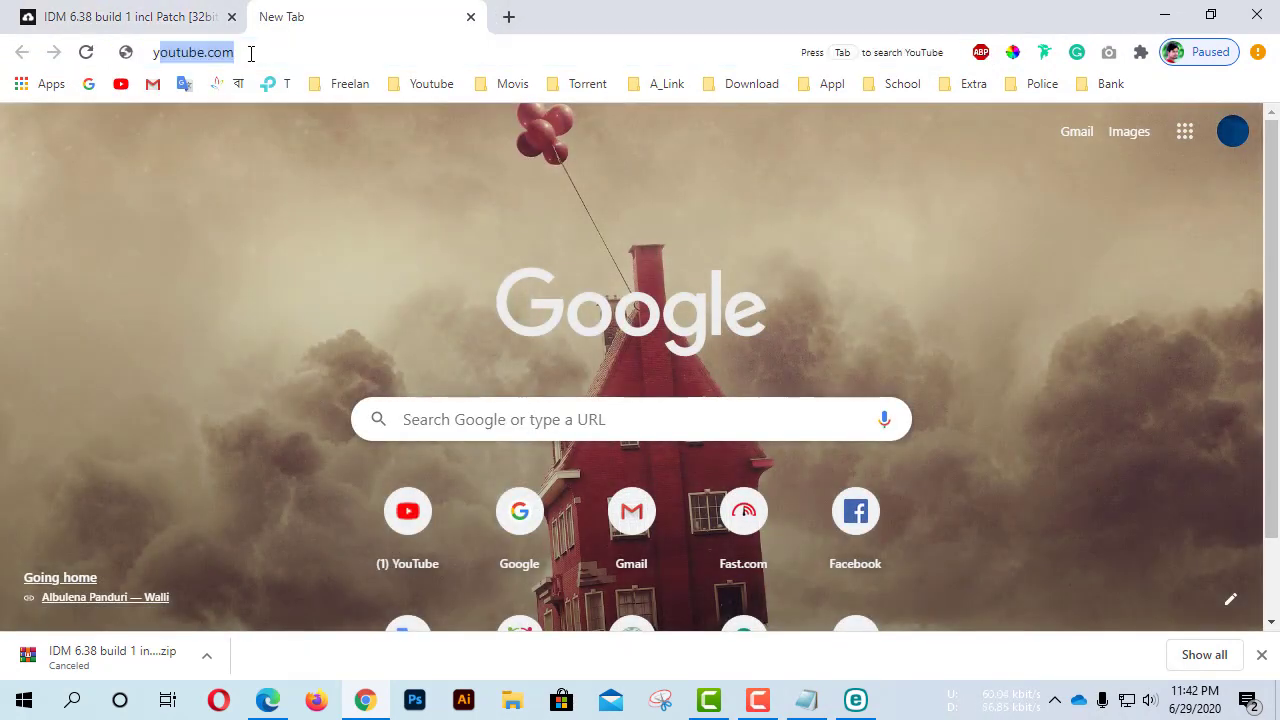
pyautogui.press('BackSpace')
pyautogui.press('BackSpace')
pyautogui.write('ou')
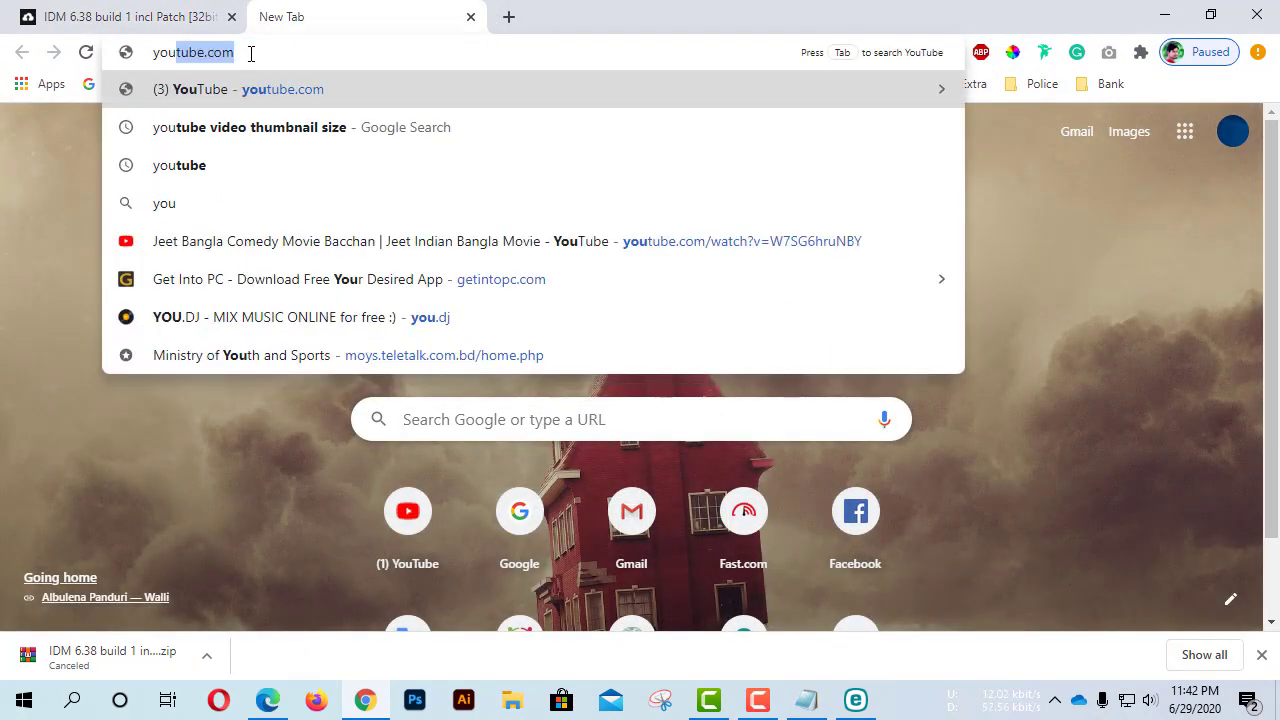
pyautogui.press('Return')
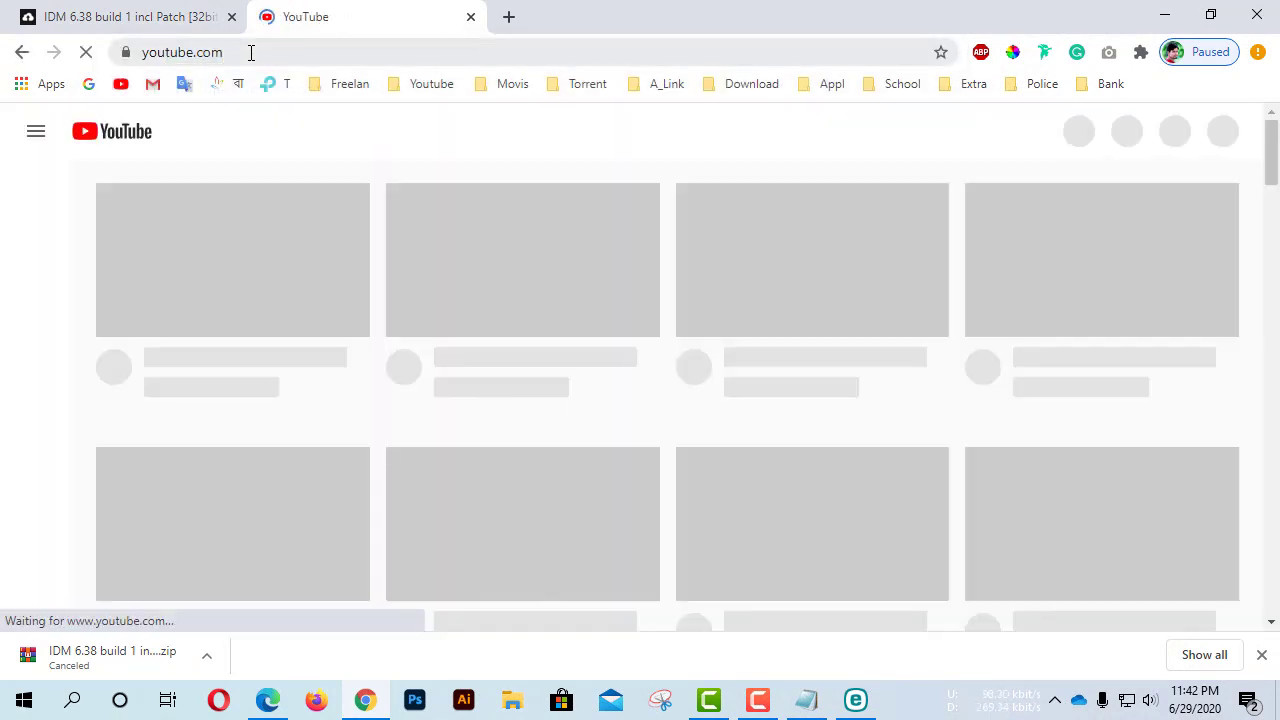
pyautogui.click(500, 316)
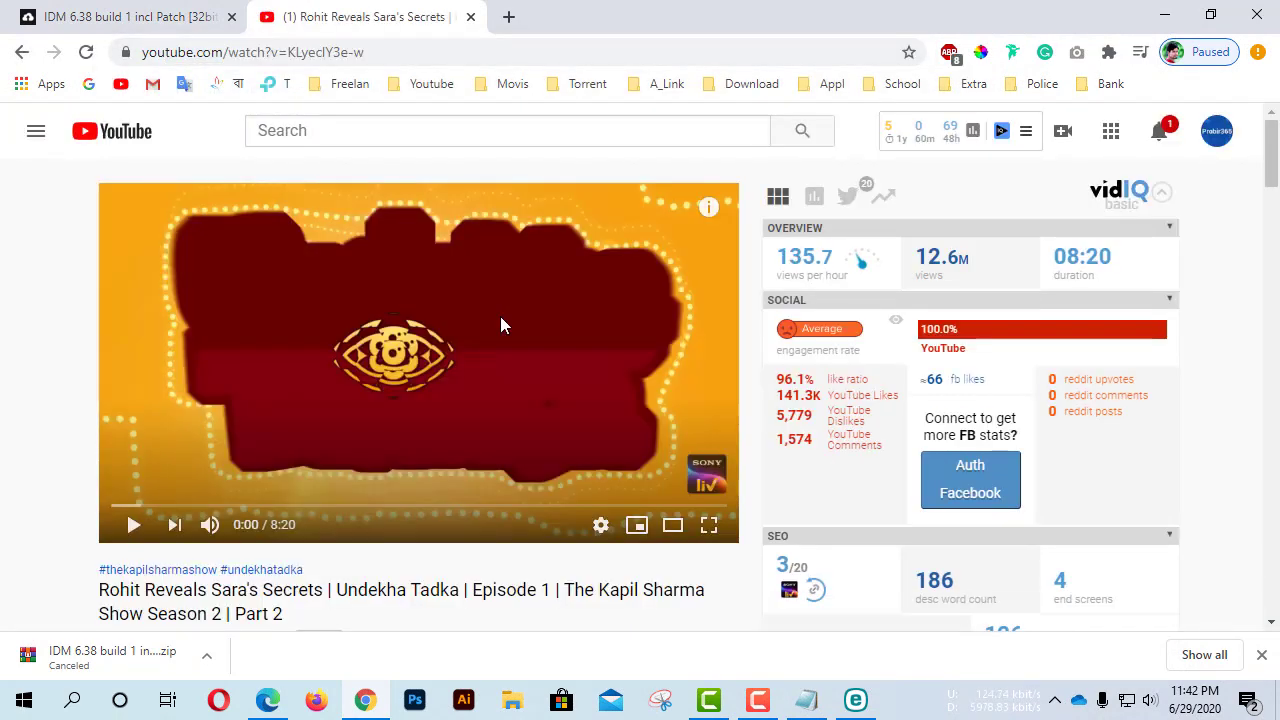
# Enable the newly added IDM Integration Module extension in Chrome.
pyautogui.click(1261, 55)
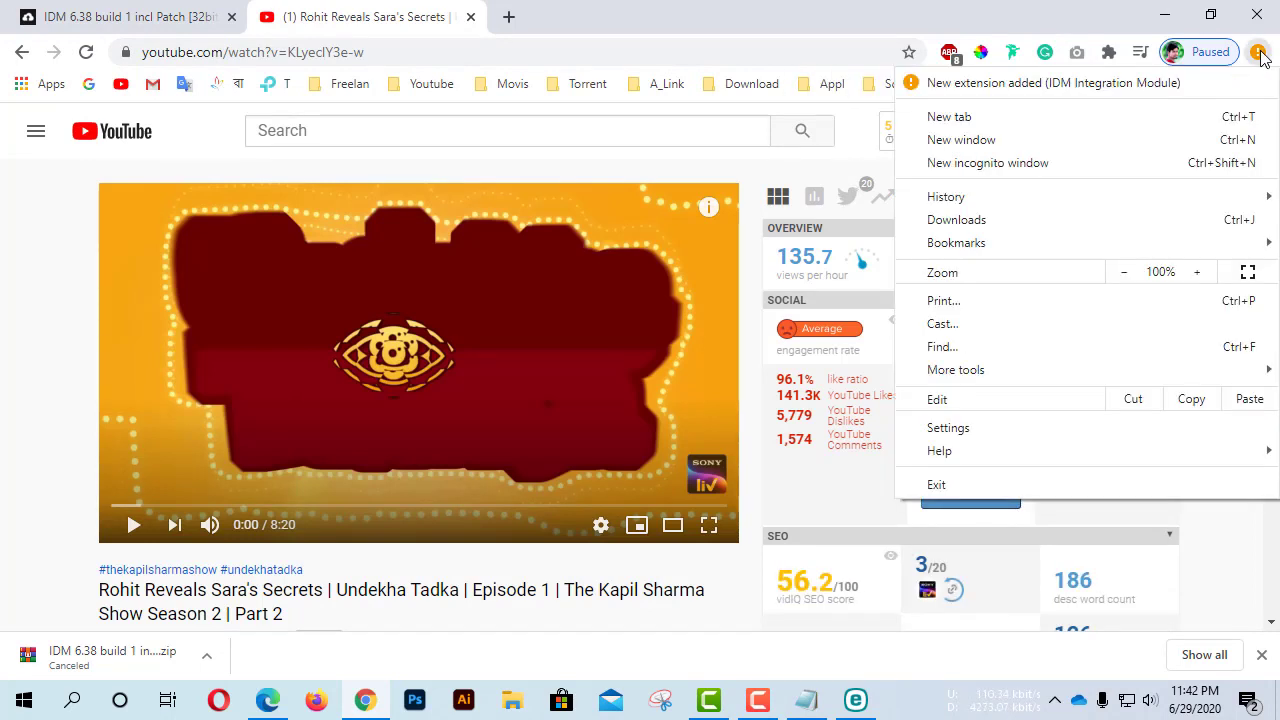
pyautogui.click(1040, 90)
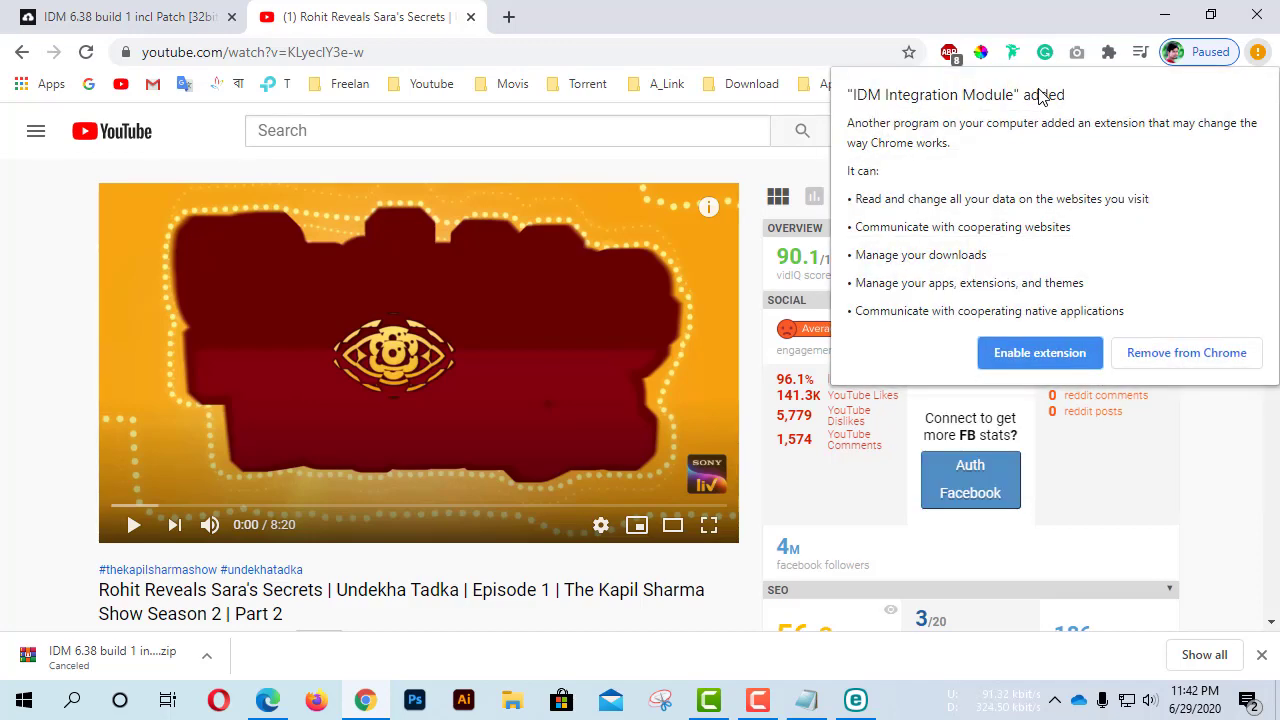
pyautogui.click(1068, 358)
pyautogui.click(710, 17)
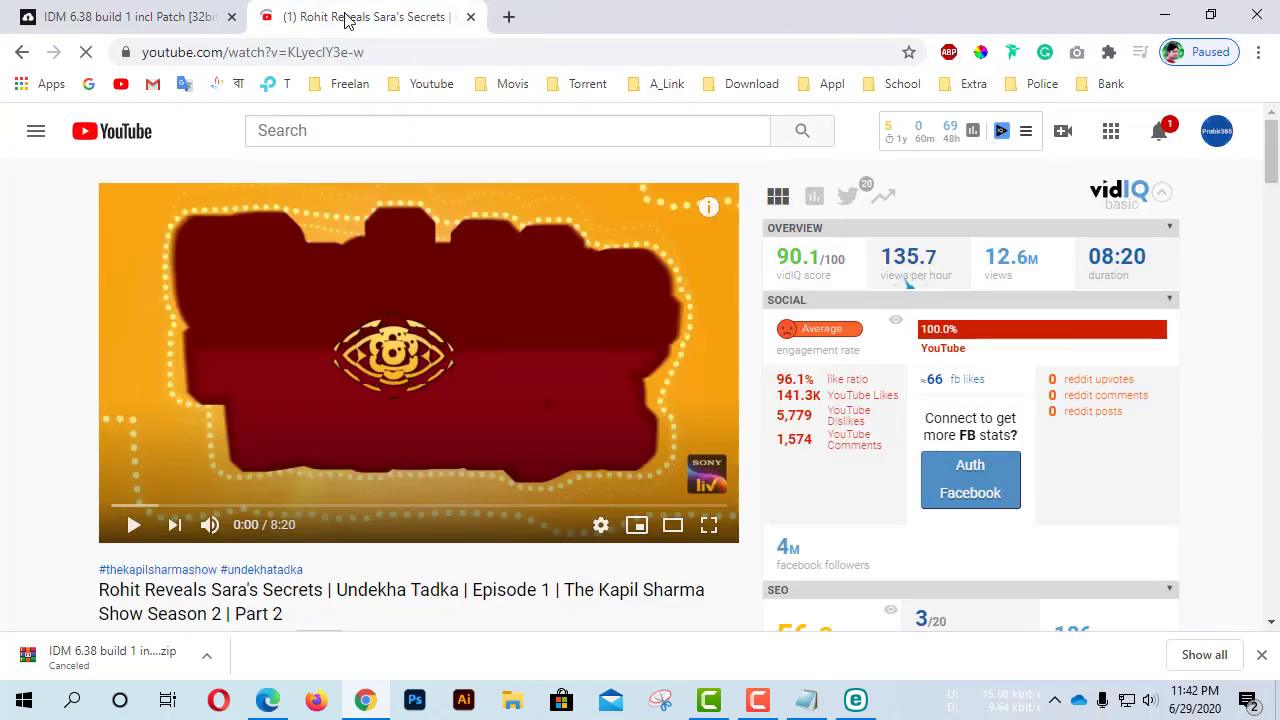
# Start downloading the open YouTube video as a 720p HD MP4 through Internet Download Manager and dismiss the new version notice.
pyautogui.click(645, 133)
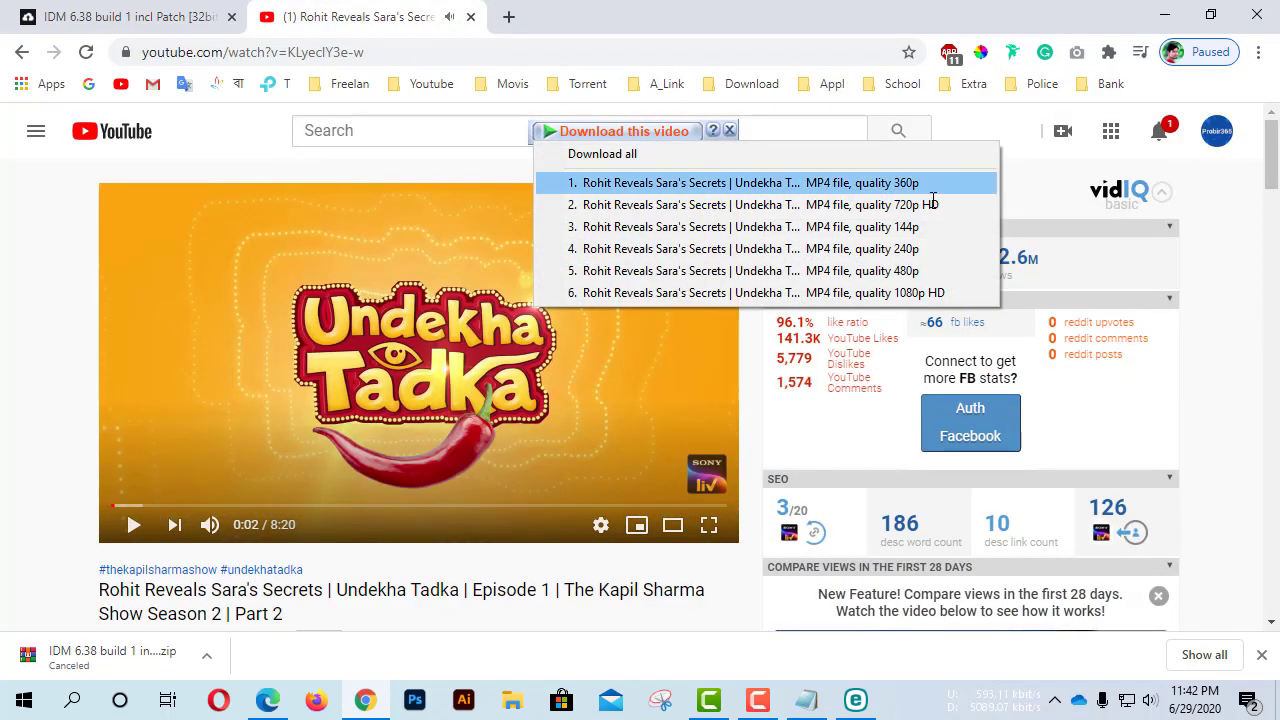
pyautogui.click(928, 206)
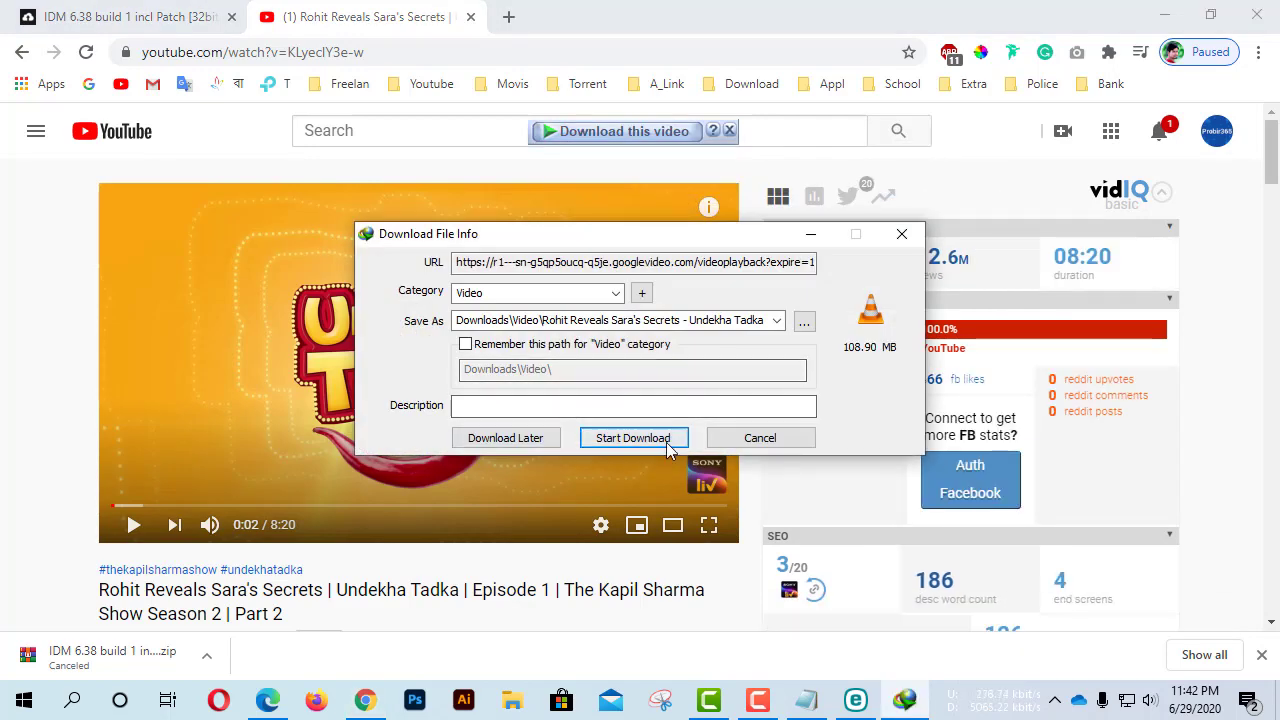
pyautogui.click(664, 439)
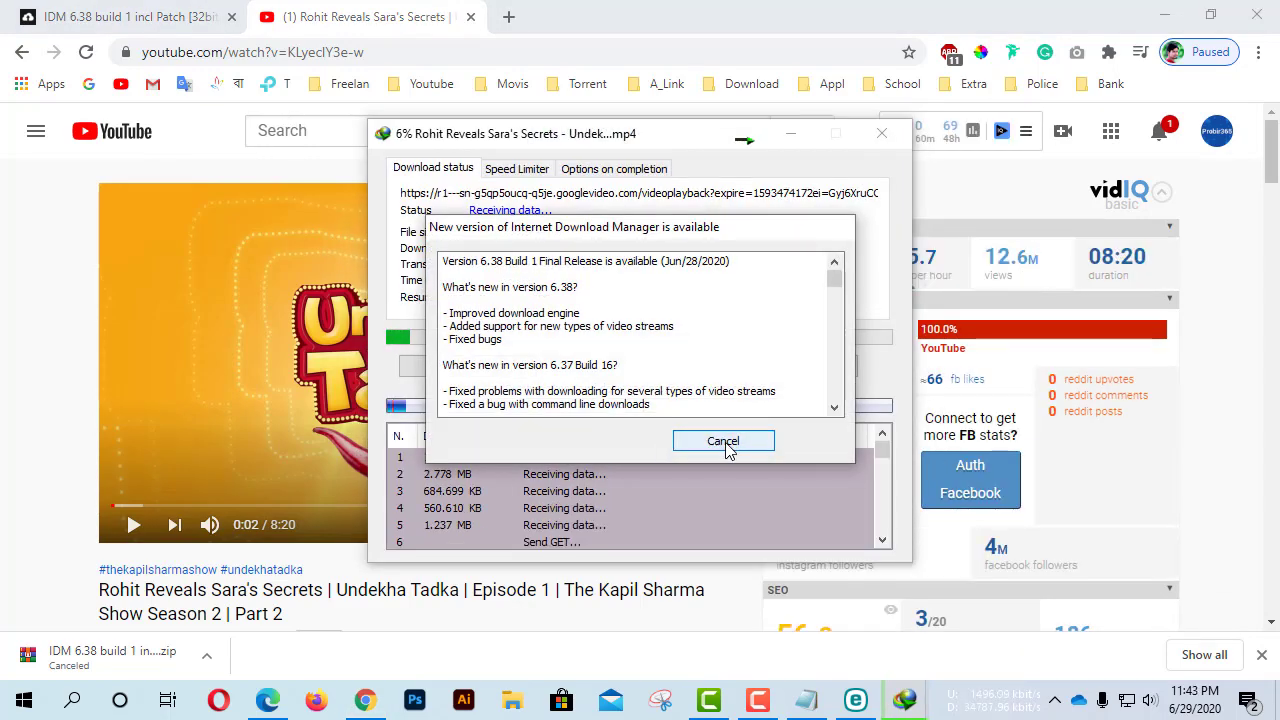
pyautogui.click(724, 441)
pyautogui.click(836, 374)
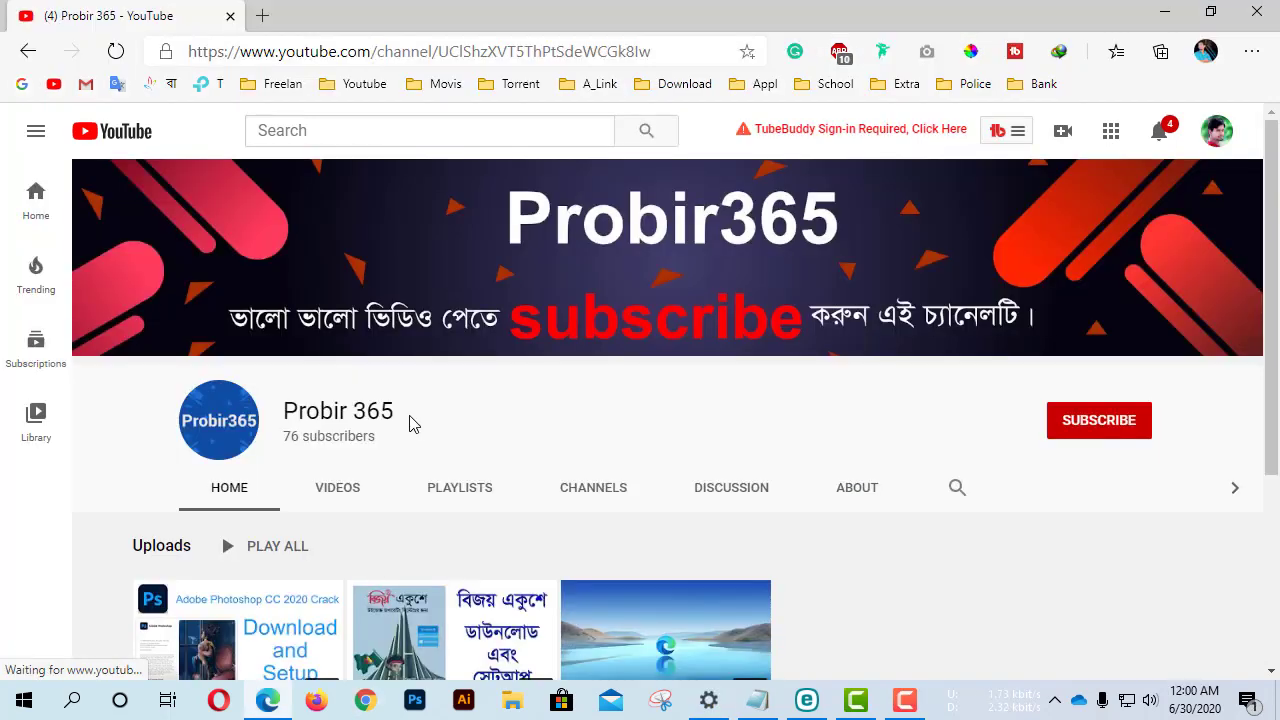
# Highlight the YouTube channel's name, subscribe to the channel, and set its notifications to All.
pyautogui.moveTo(406, 414); pyautogui.dragTo(282, 412)
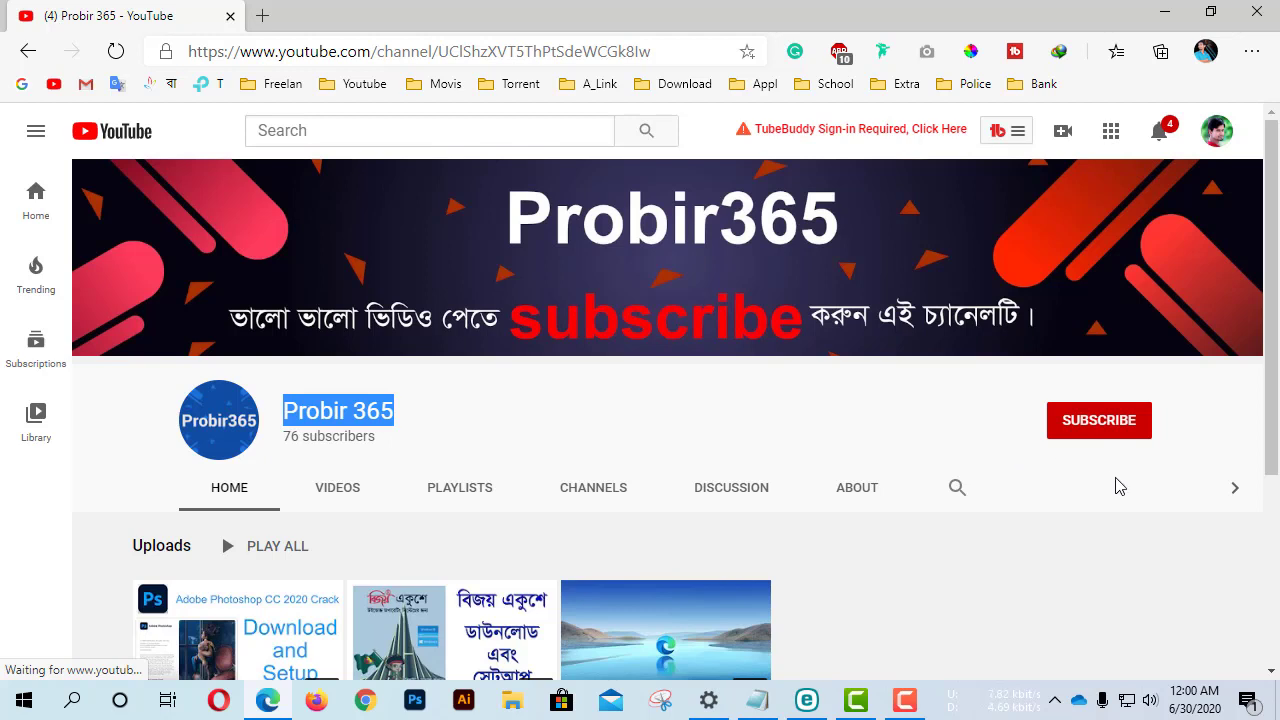
pyautogui.click(1115, 426)
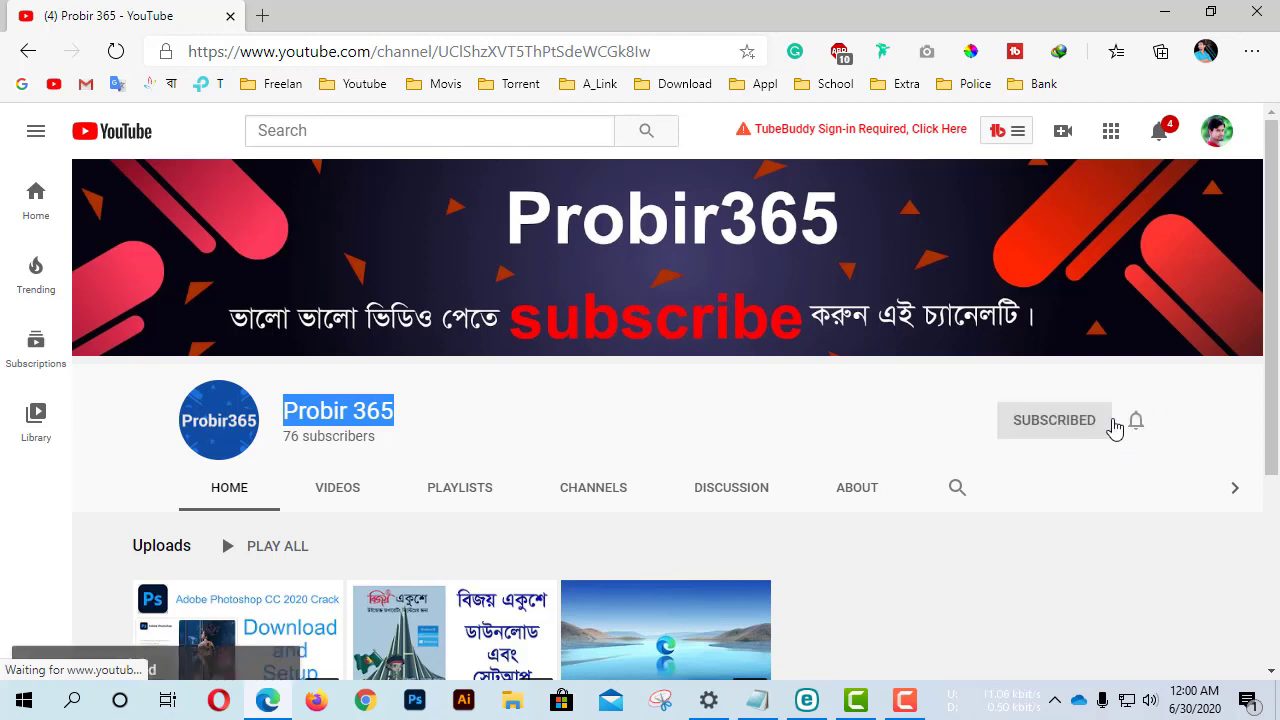
pyautogui.click(1137, 422)
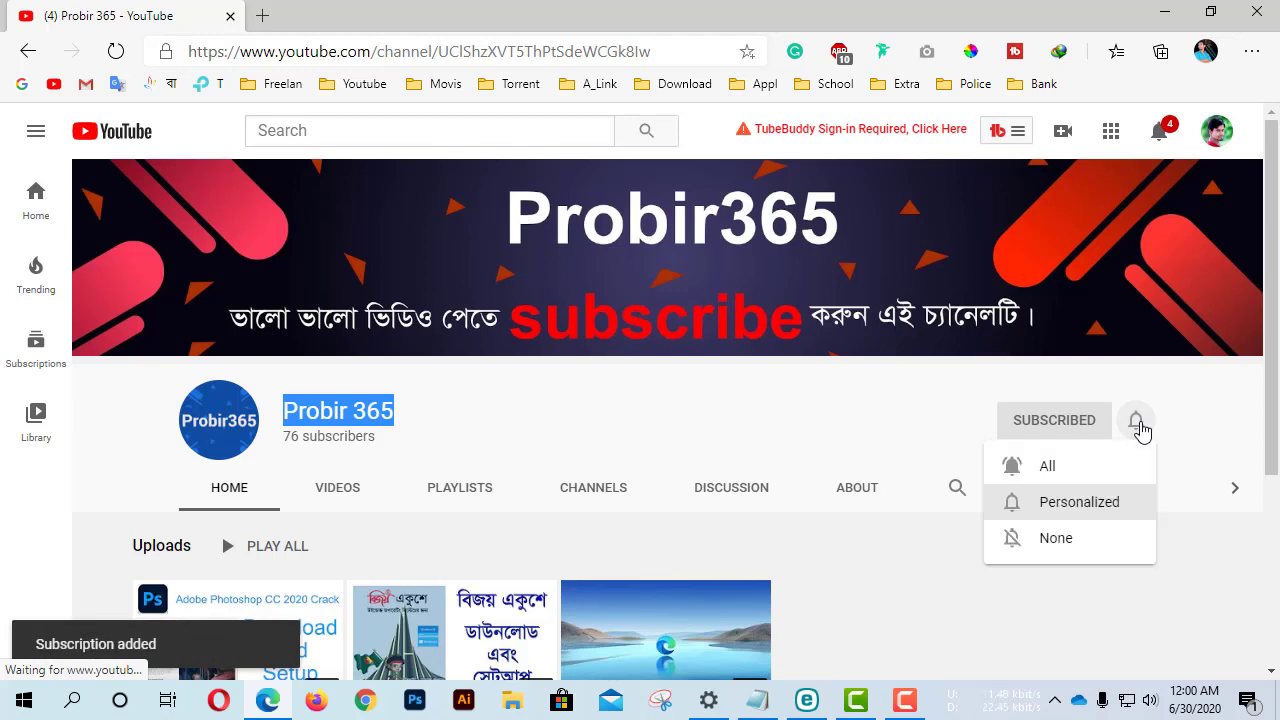
pyautogui.click(1099, 468)
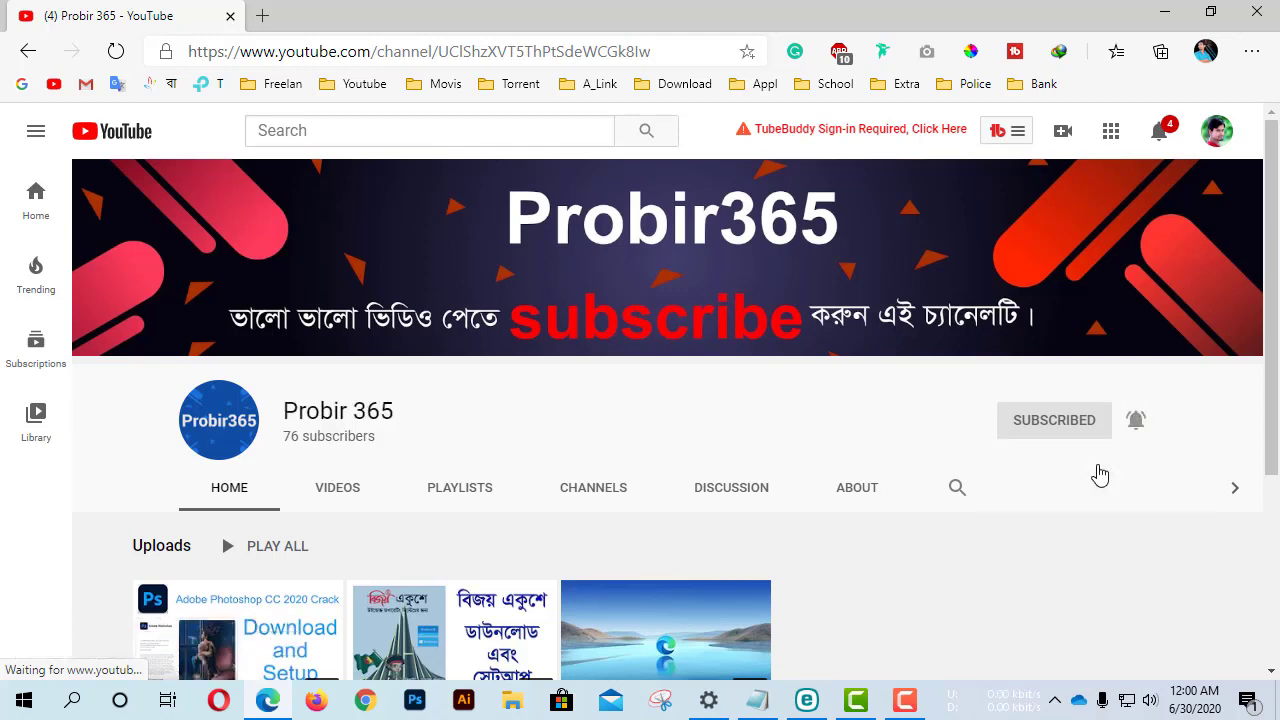